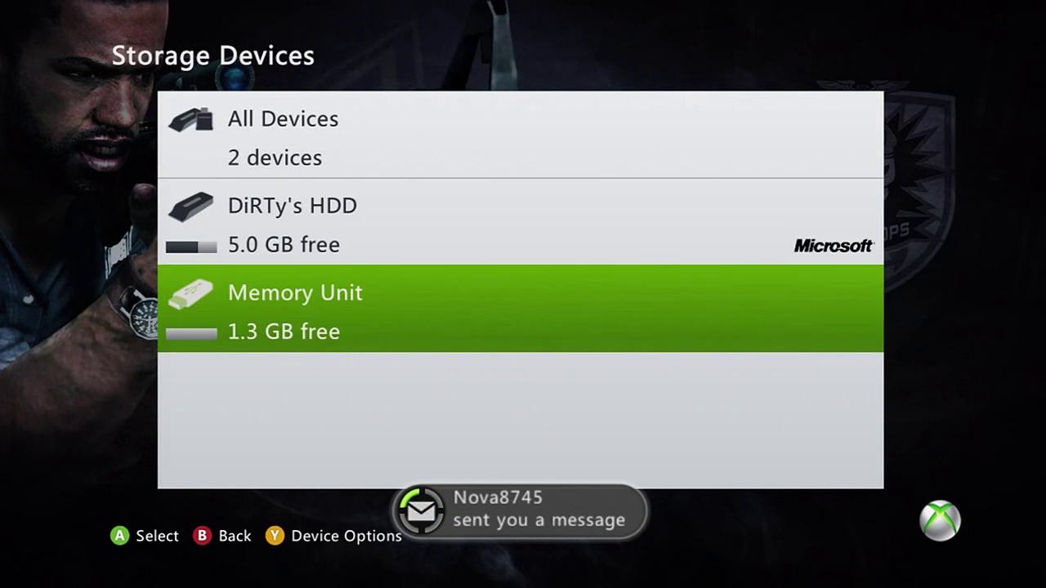
Open the Gamer Pictures folder on the console's hard drive
key(Up)
key(Return)
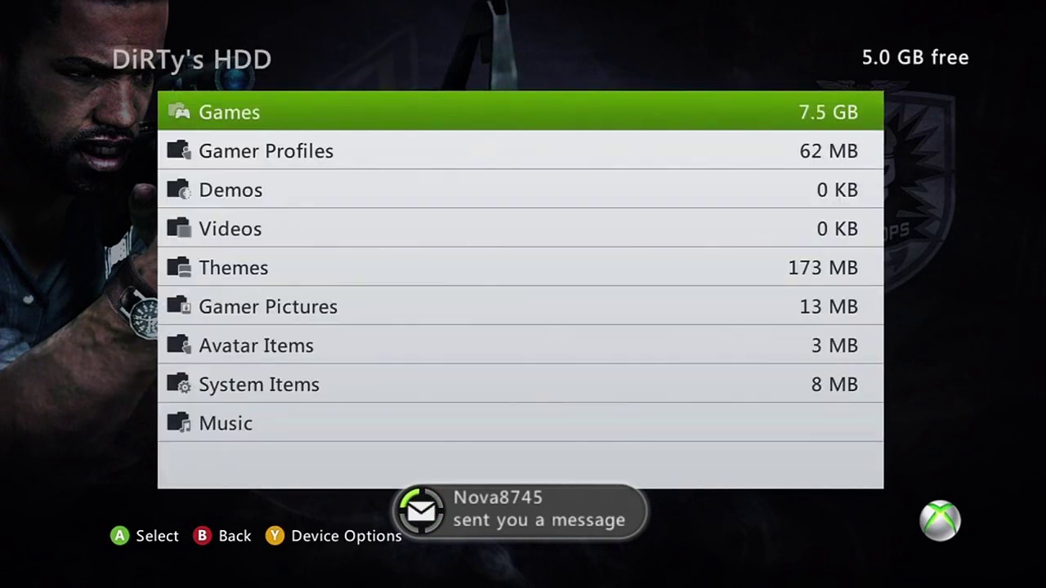
key(Down)
key(Down)
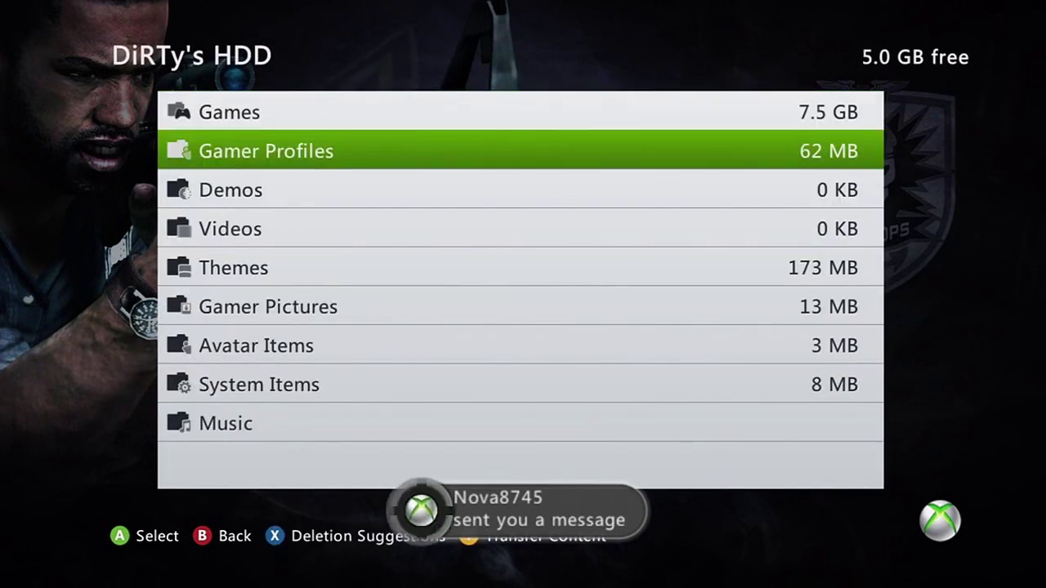
key(Up)
key(Up)
key(Down)
key(Down)
key(Down)
key(Down)
key(Down)
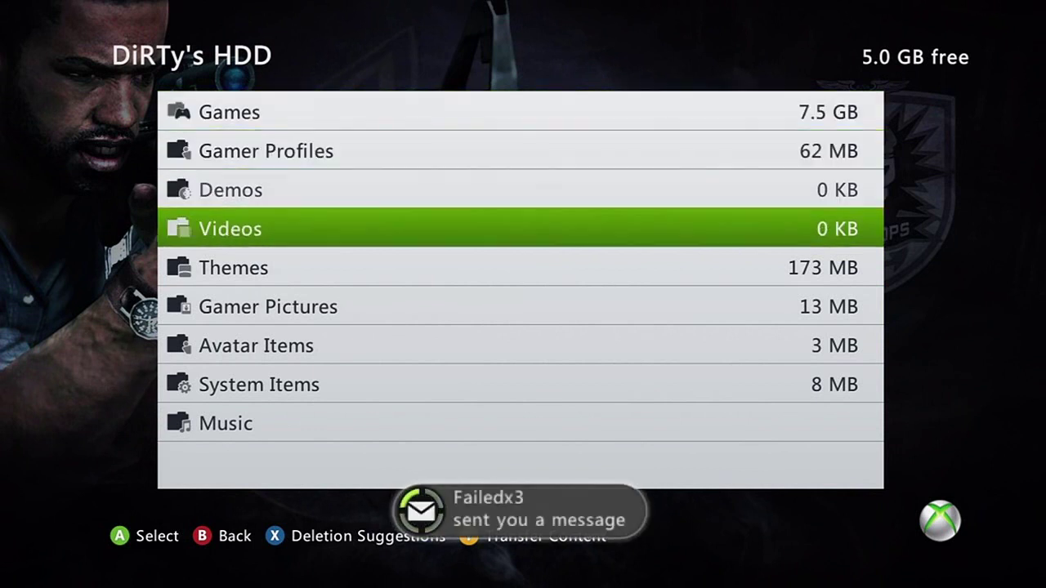
key(Return)
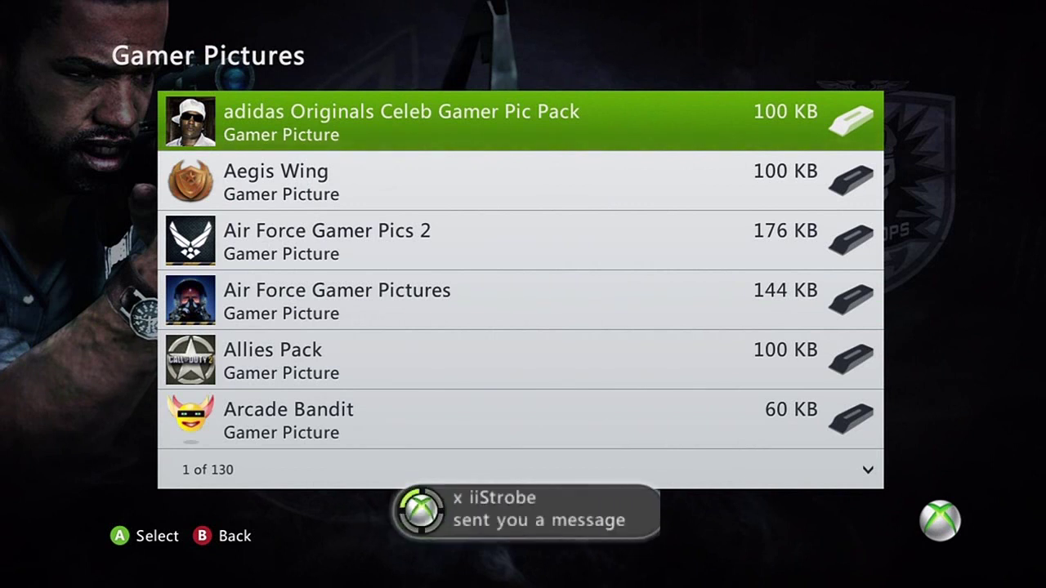
Move the Aegis Wing gamer picture from the hard drive to the Memory Unit
key(Down)
key(Return)
key(Down)
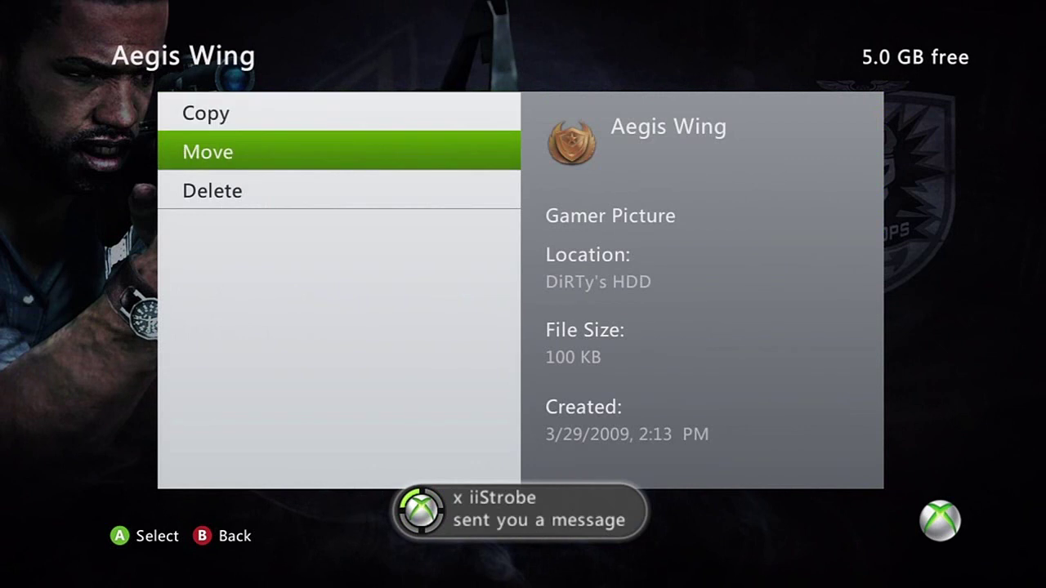
key(Return)
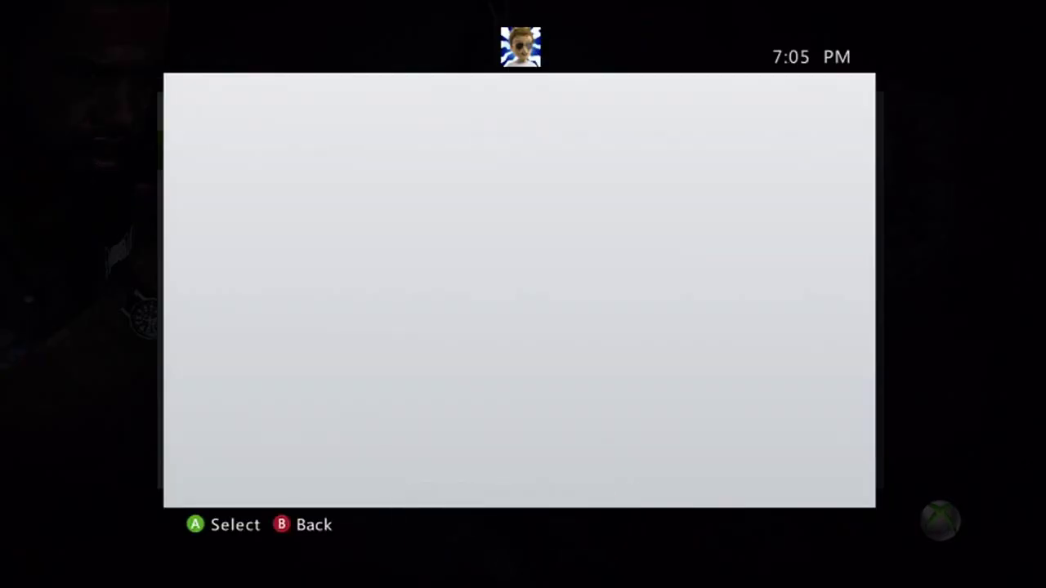
key(Down)
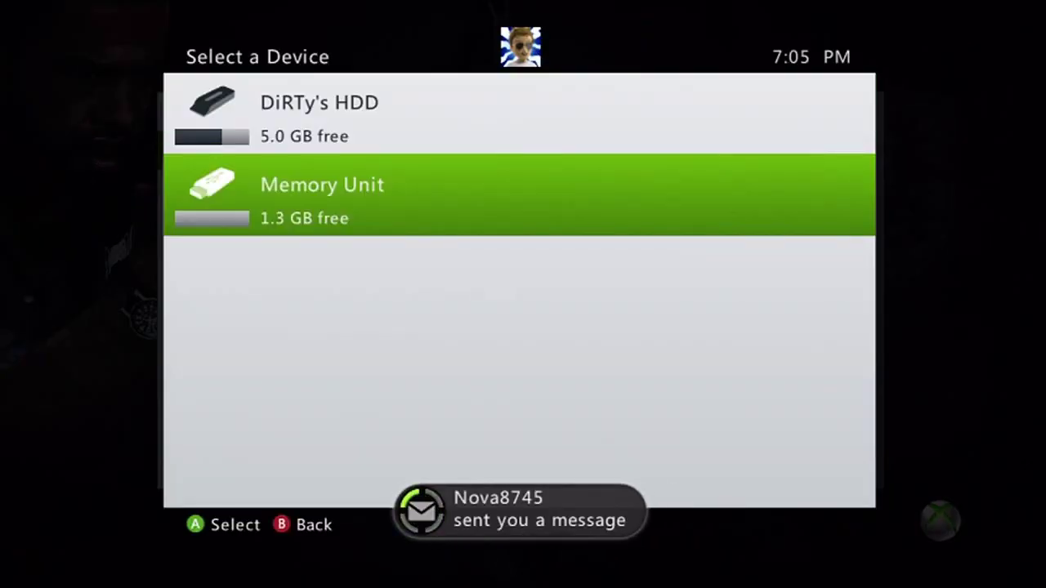
key(Return)
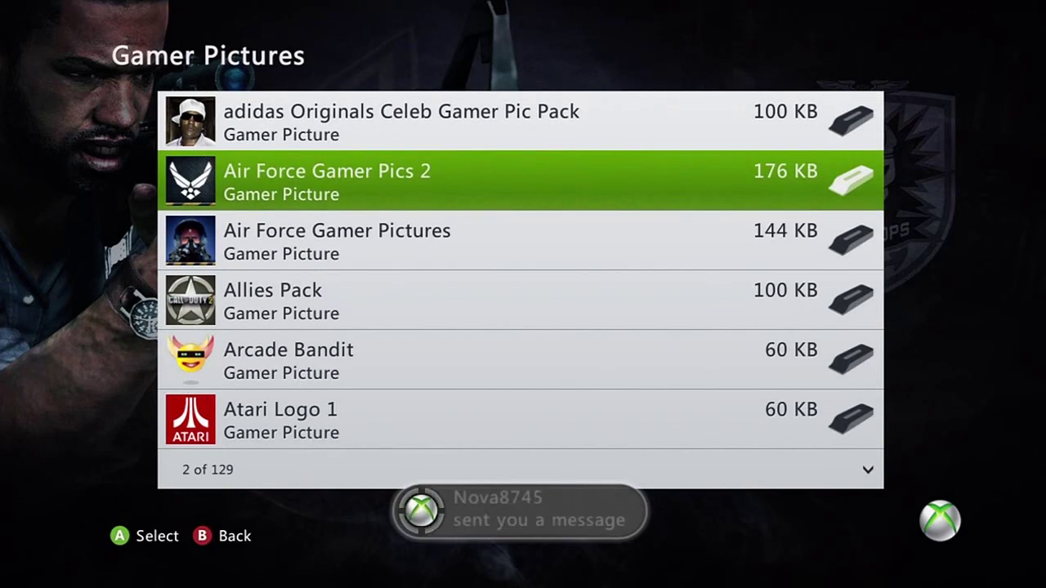
Open the Gamer Pictures folder on the Memory Unit to check for the Aegis Wing picture
key(Escape)
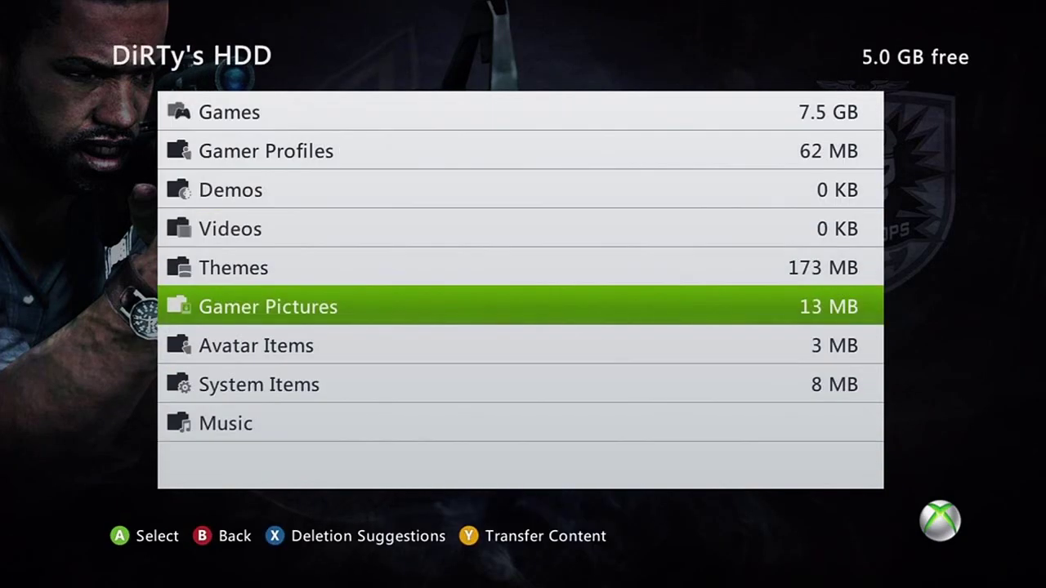
key(Escape)
key(Down)
key(Return)
key(Down)
key(Down)
key(Down)
key(Down)
key(Down)
key(Return)
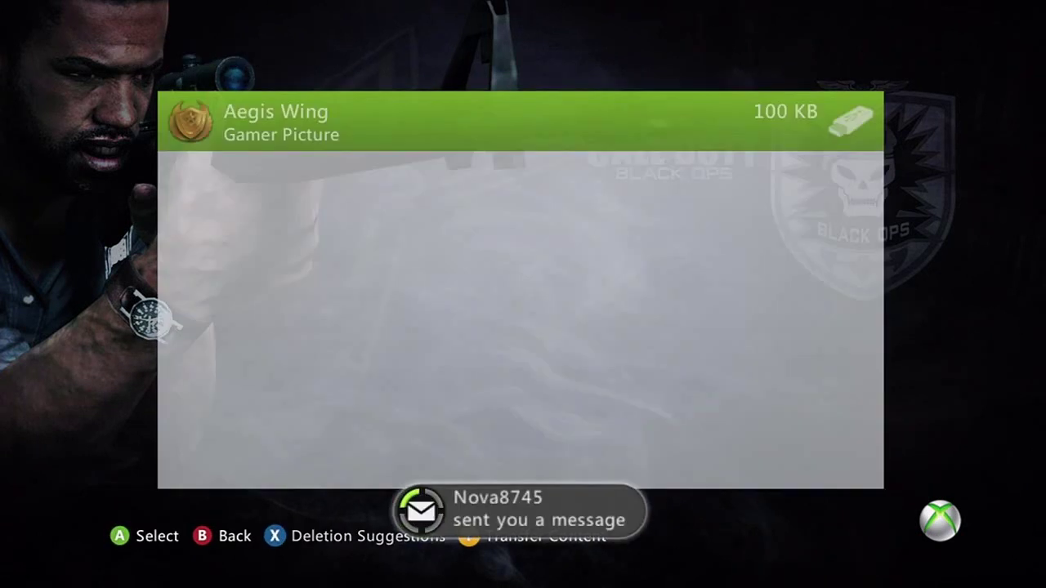
Leave the storage device screens and go back through the My Xbox tiles on the dashboard
key(Escape)
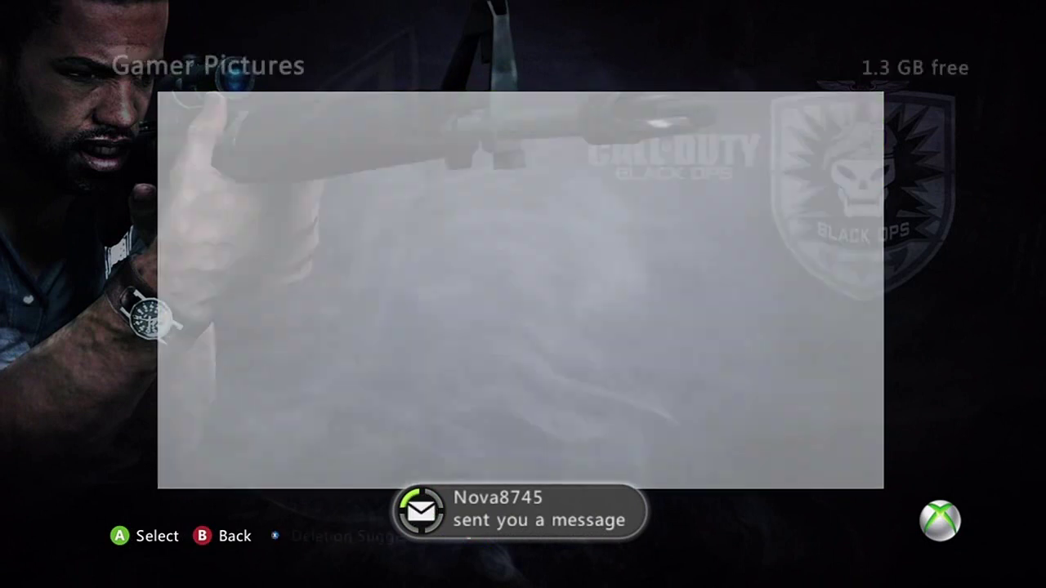
key(Escape)
key(Escape)
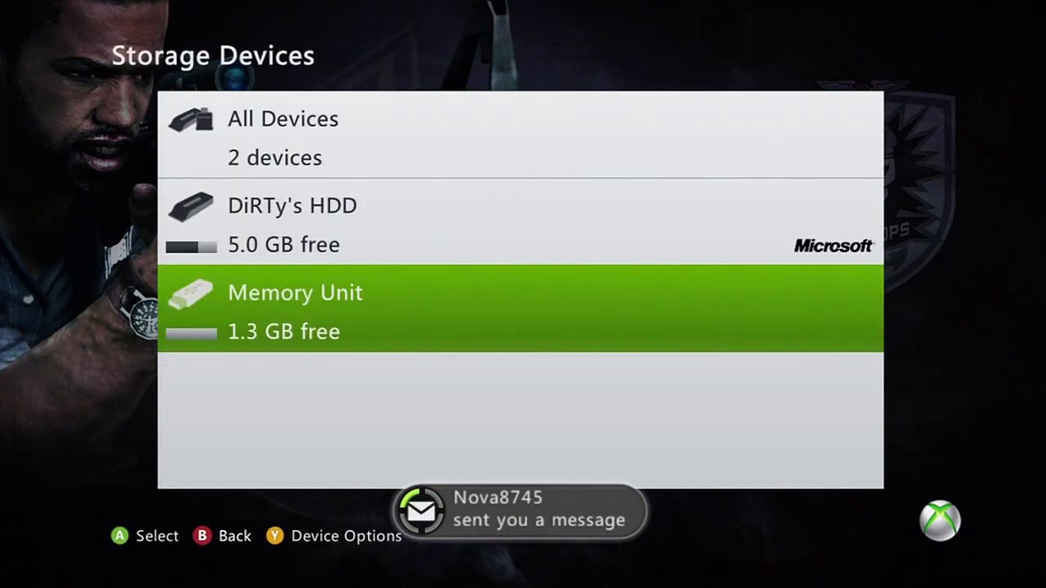
key(Escape)
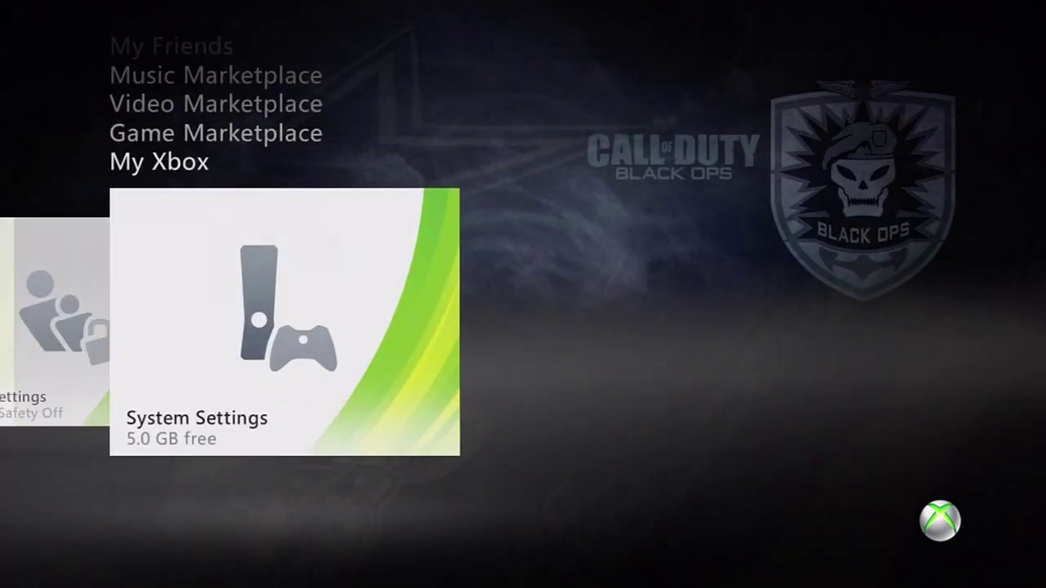
key(Left)
key(Left)
key(Left)
key(Left)
key(Left)
key(Left)
key(Left)
key(Left)
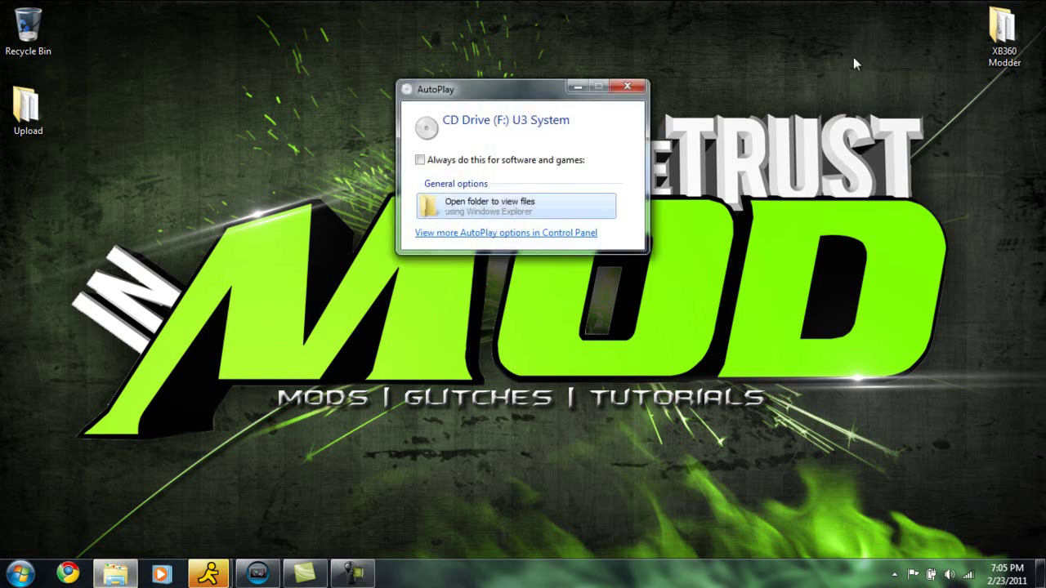
On the PC, dismiss the AutoPlay prompt, check the connected drives in Computer and close its window
click(627, 87)
click(19, 573)
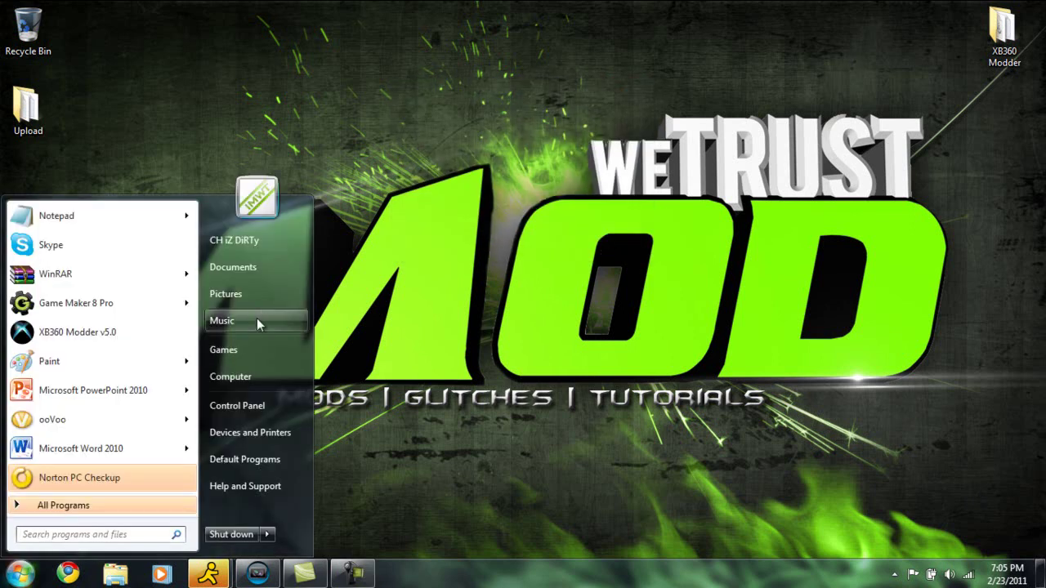
click(242, 382)
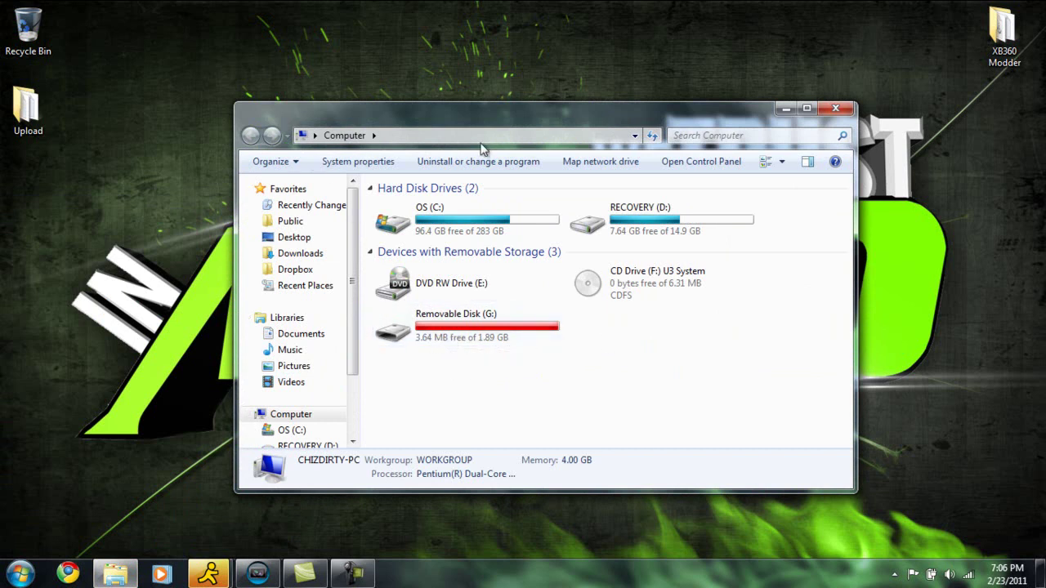
click(835, 108)
Launch XB360 Modder and log in with the account details already filled in
mouse_move(415, 8)
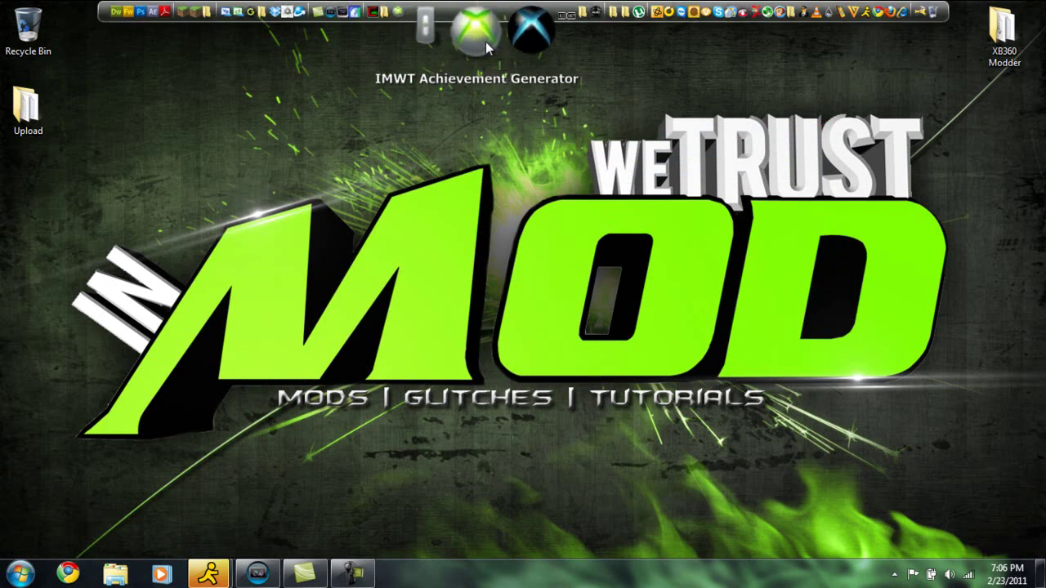
click(496, 46)
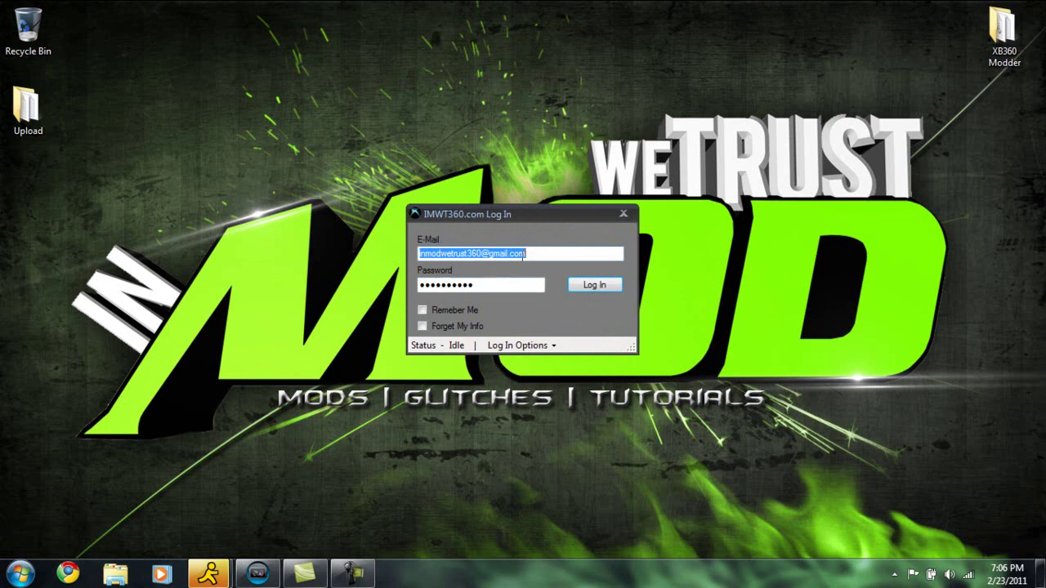
click(521, 348)
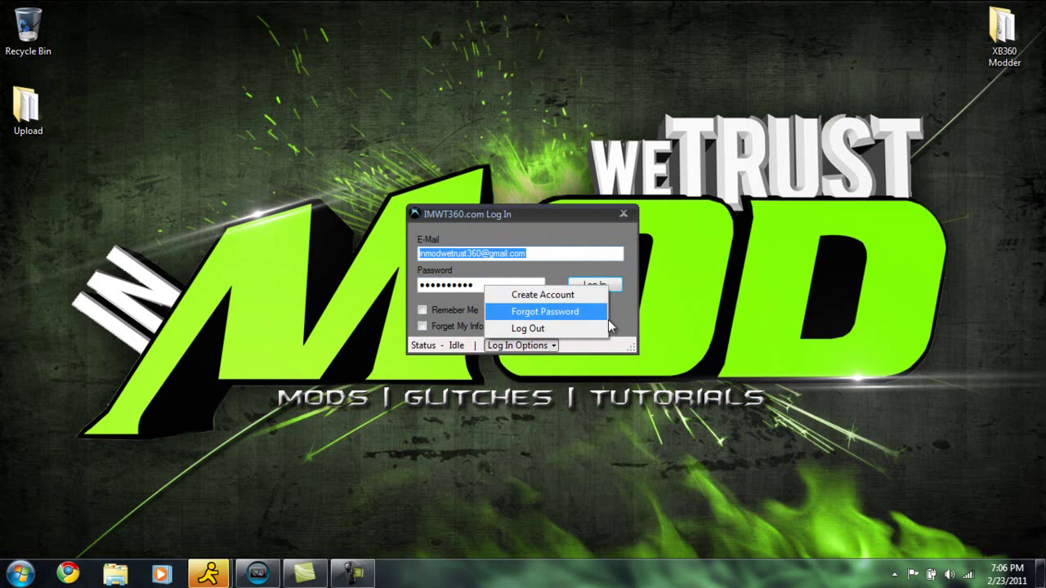
click(627, 324)
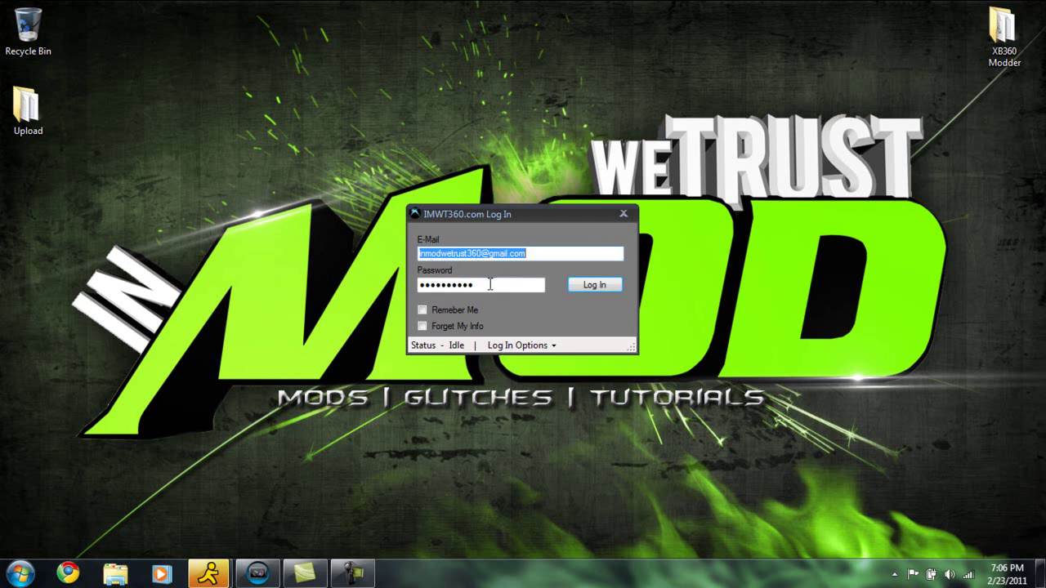
click(568, 286)
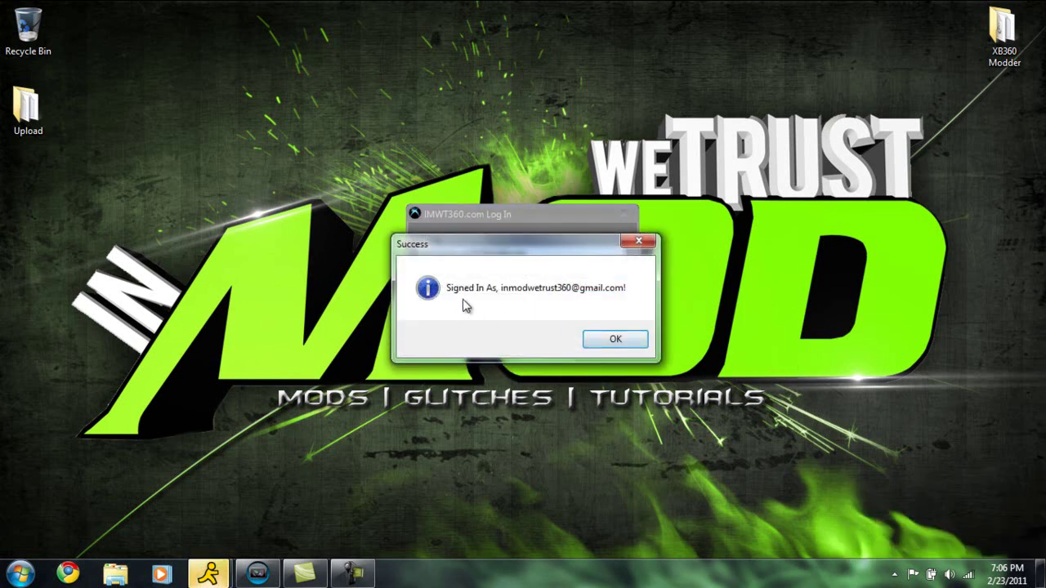
click(612, 340)
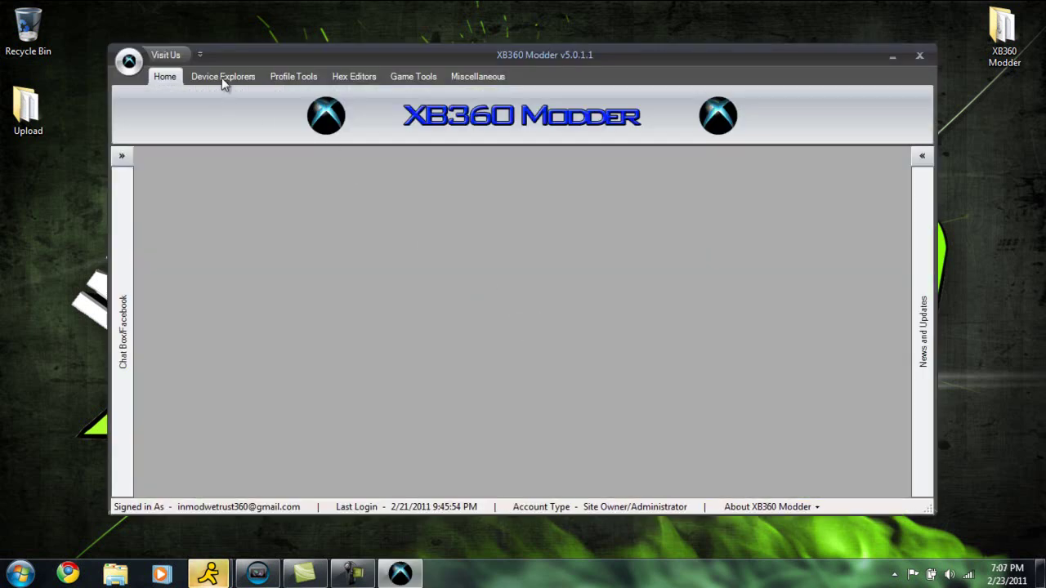
Launch the USB XTAF device explorer and open the drive Usb Memory Unit G: in it
click(221, 77)
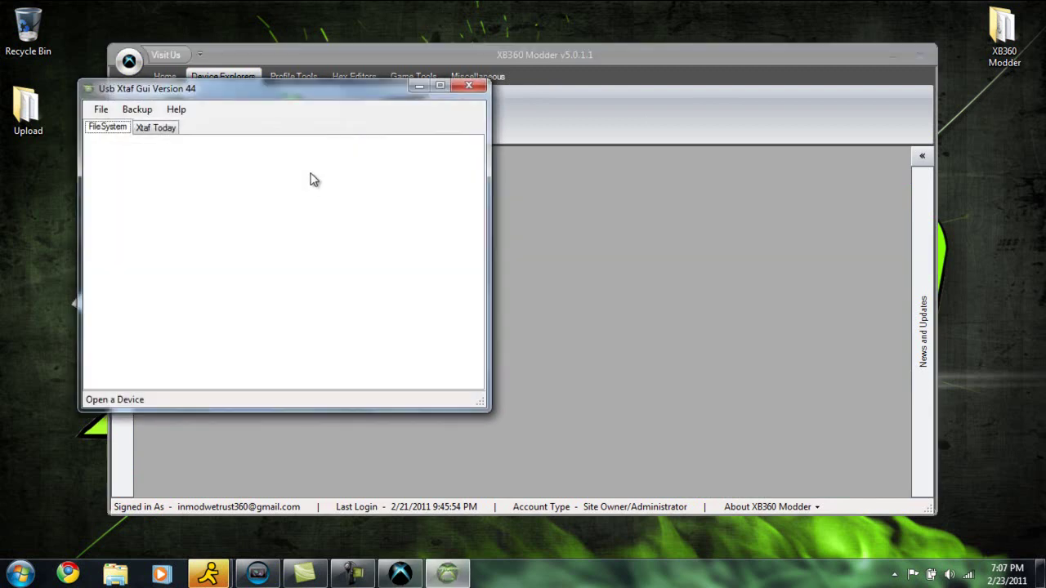
drag(229, 95, 310, 101)
click(183, 116)
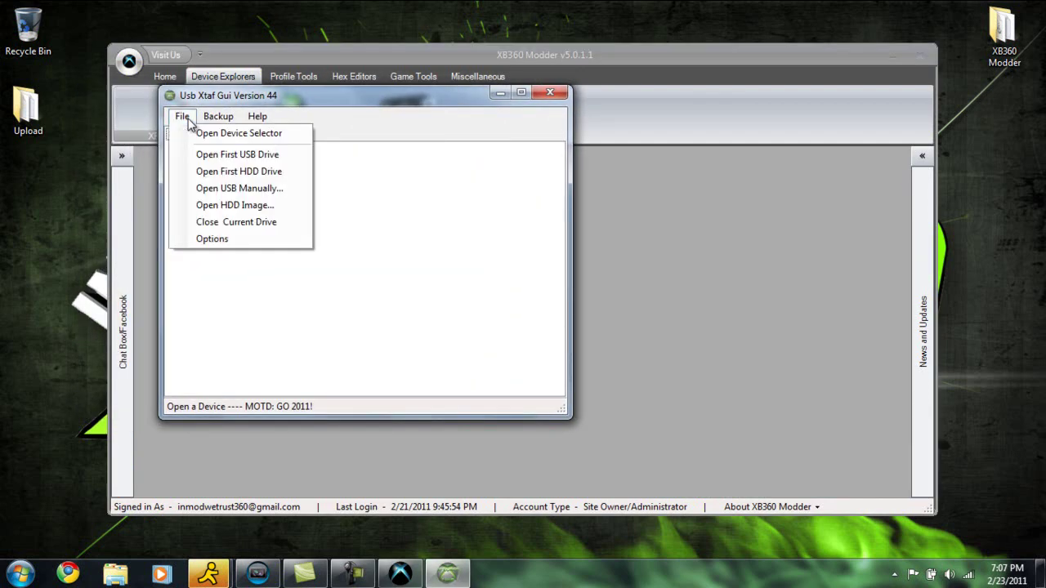
click(209, 135)
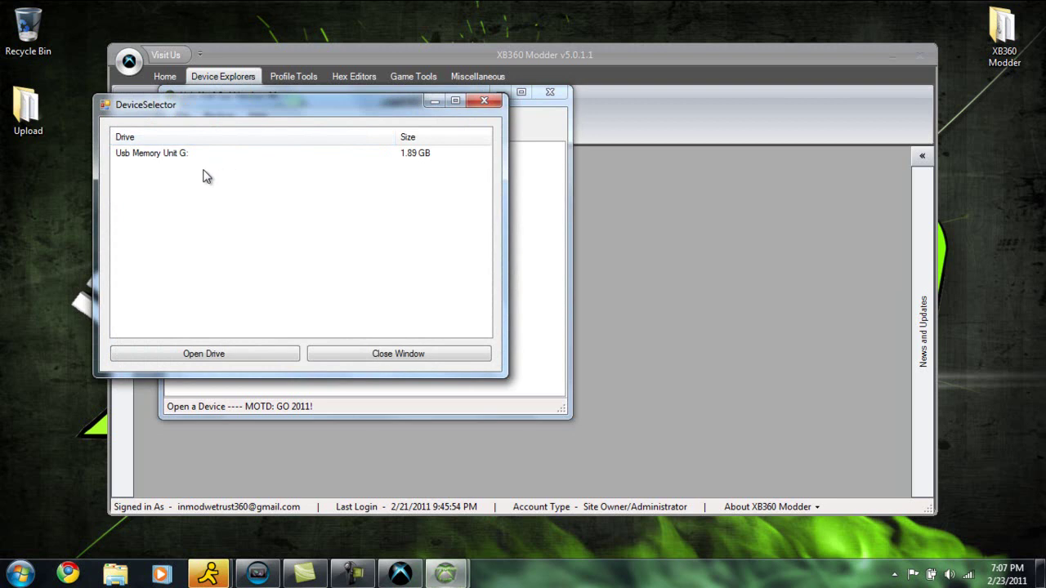
click(164, 162)
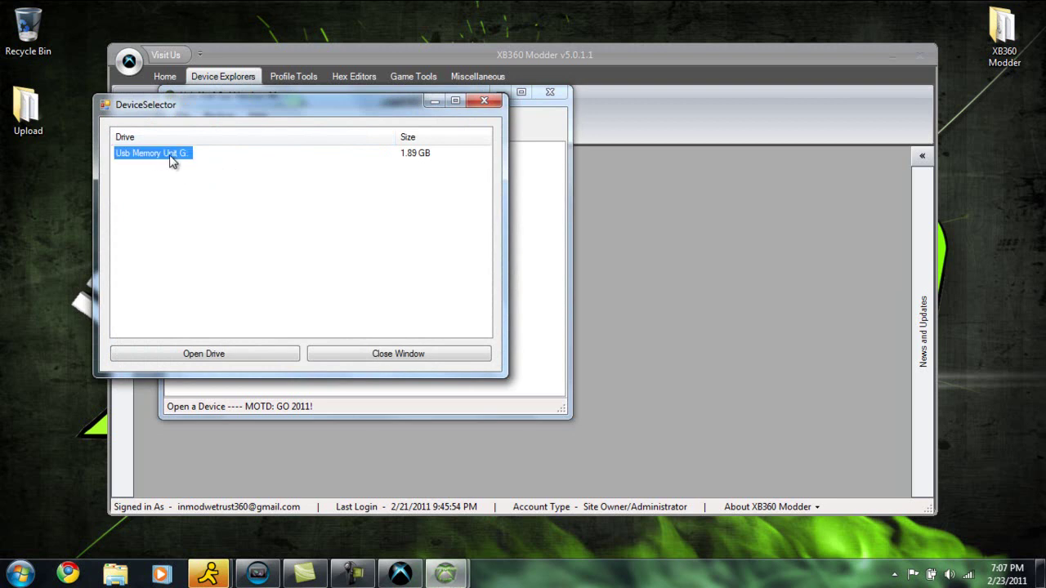
click(206, 360)
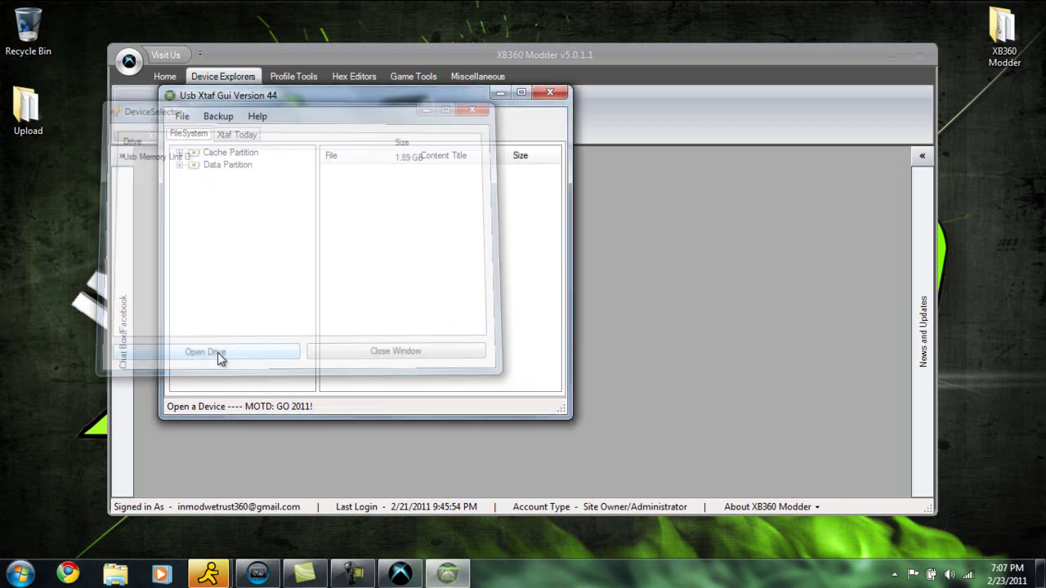
click(179, 164)
click(210, 178)
click(245, 191)
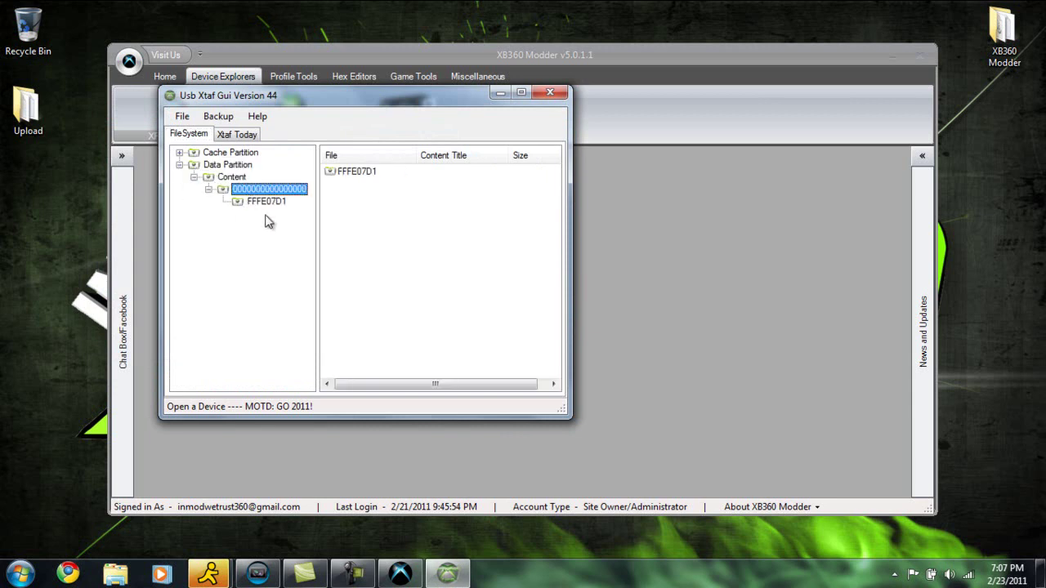
click(255, 205)
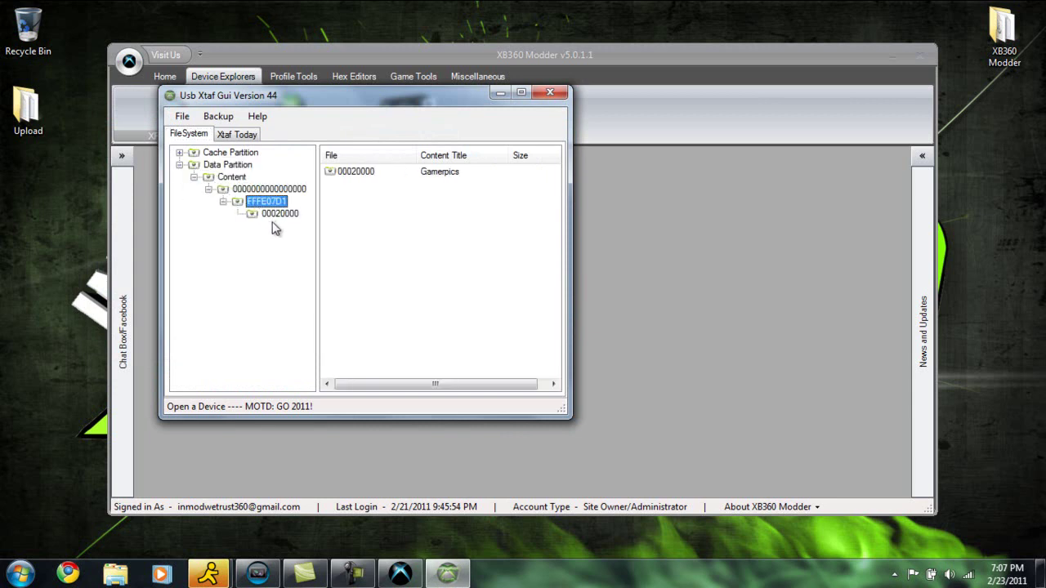
click(275, 216)
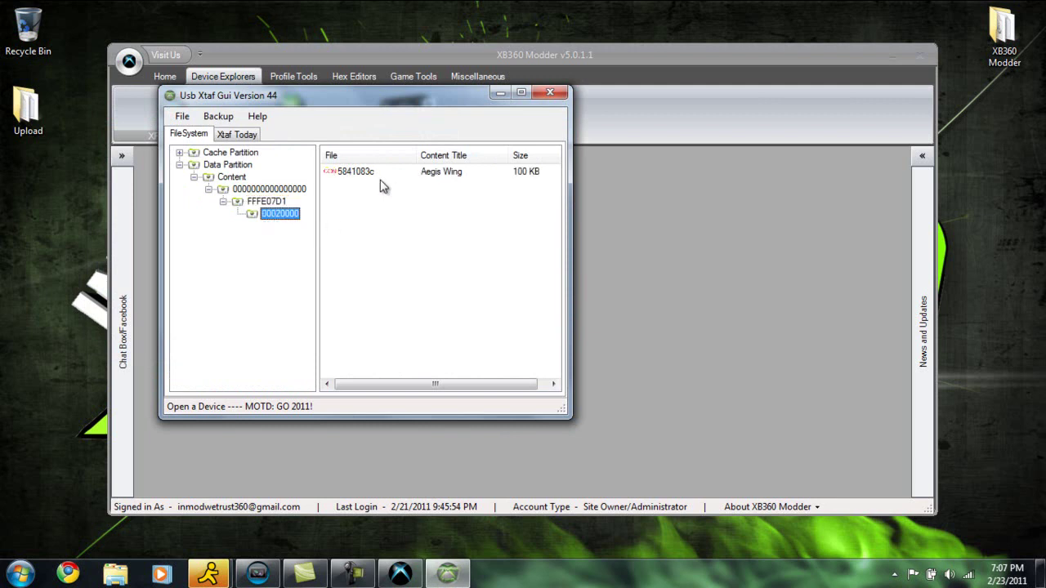
click(499, 96)
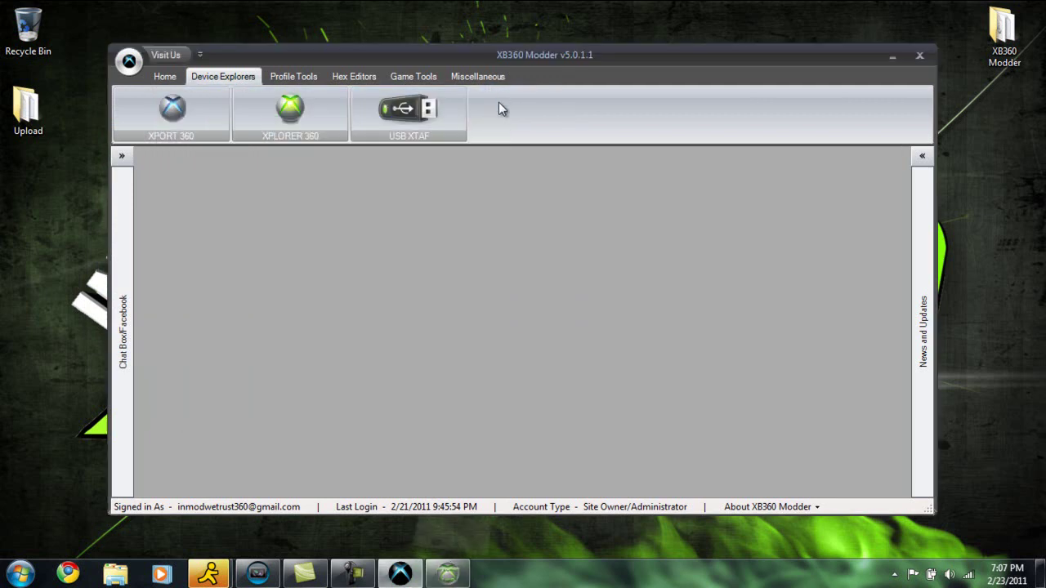
click(464, 80)
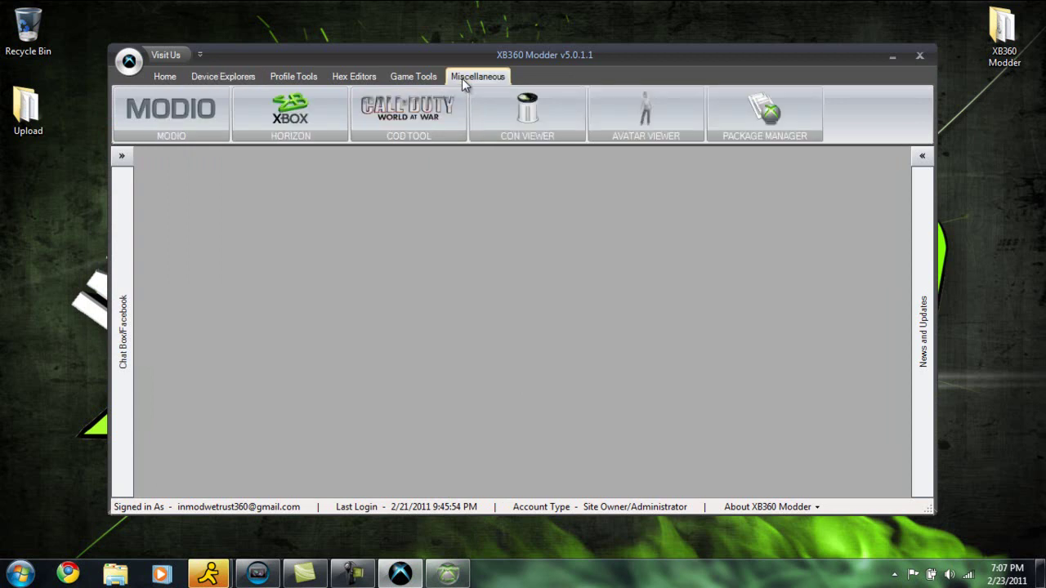
click(299, 79)
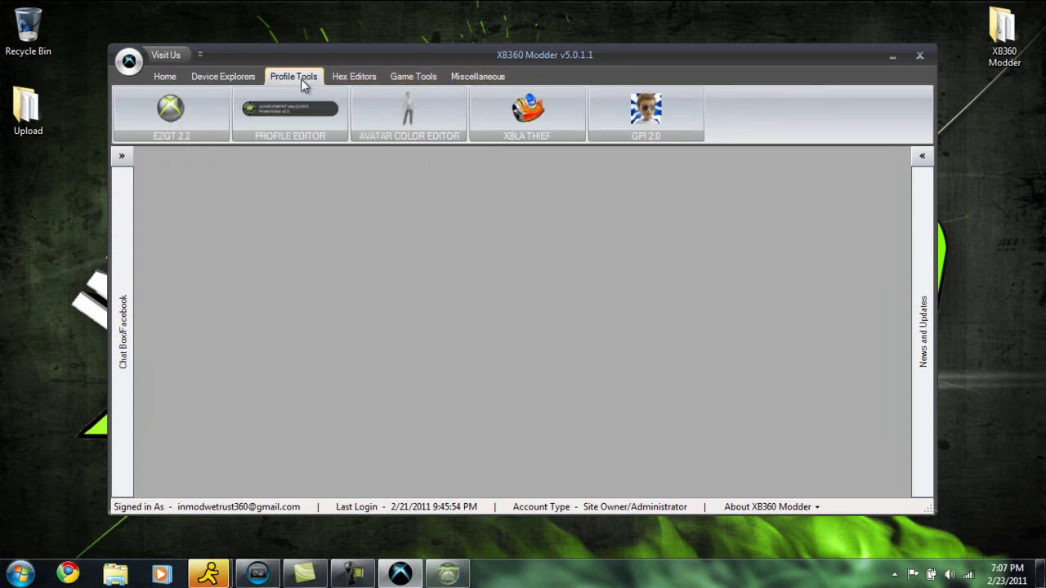
click(642, 116)
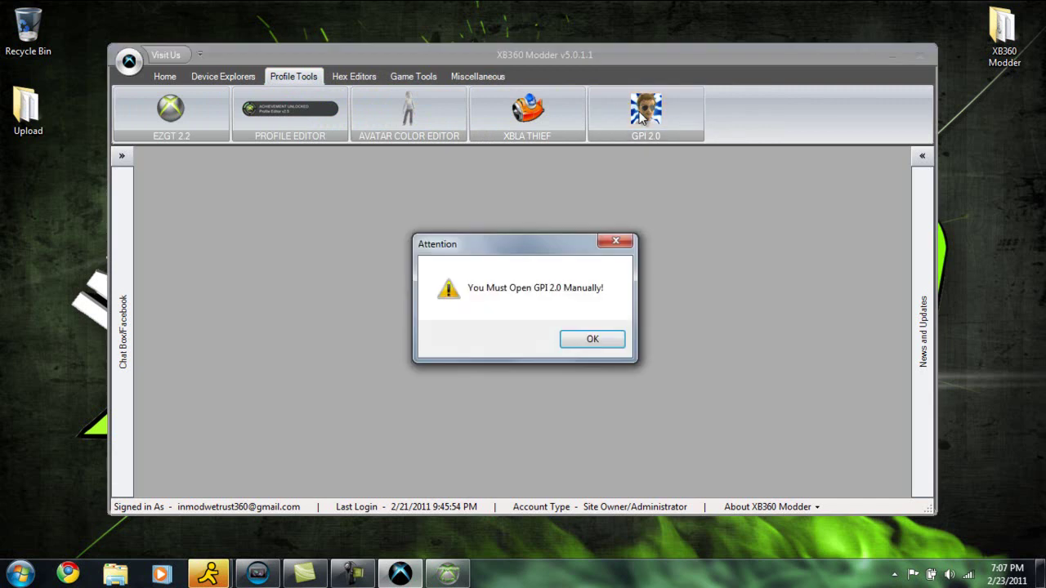
click(592, 338)
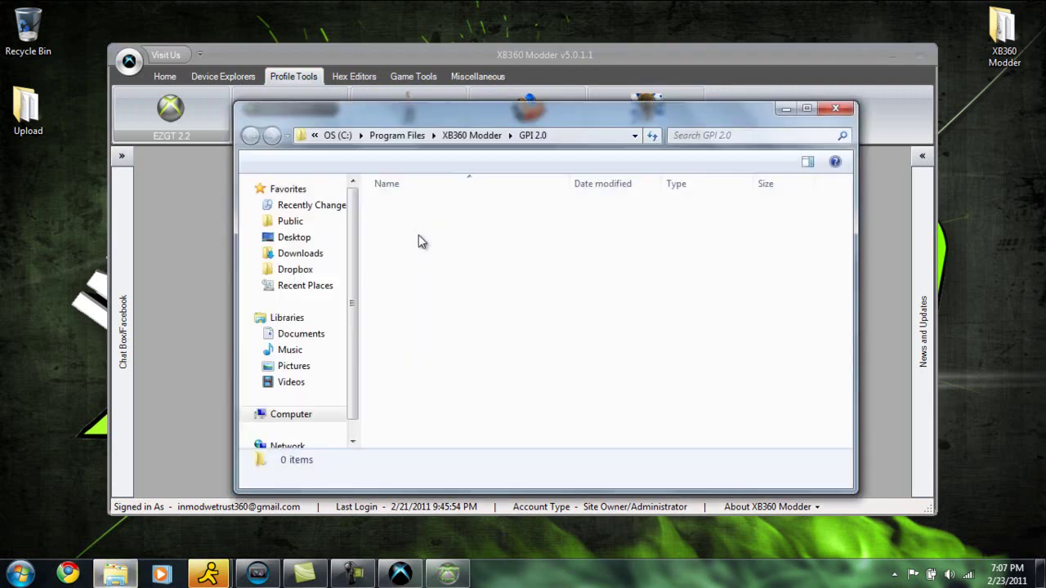
Launch the GPI 2.0 application from its program folder, close that folder and reposition the GPI window over XB360 Modder
click(406, 223)
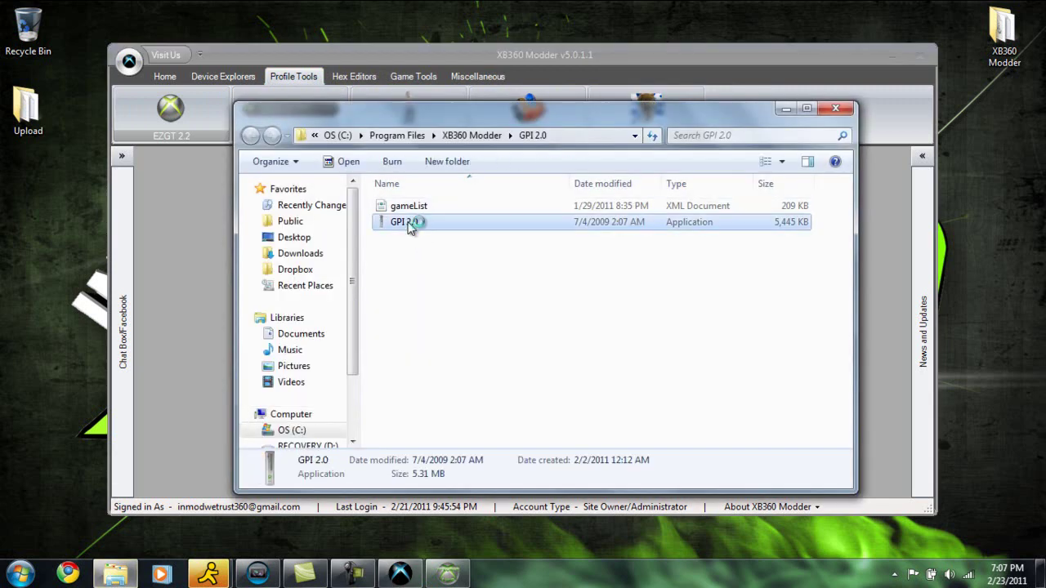
click(837, 110)
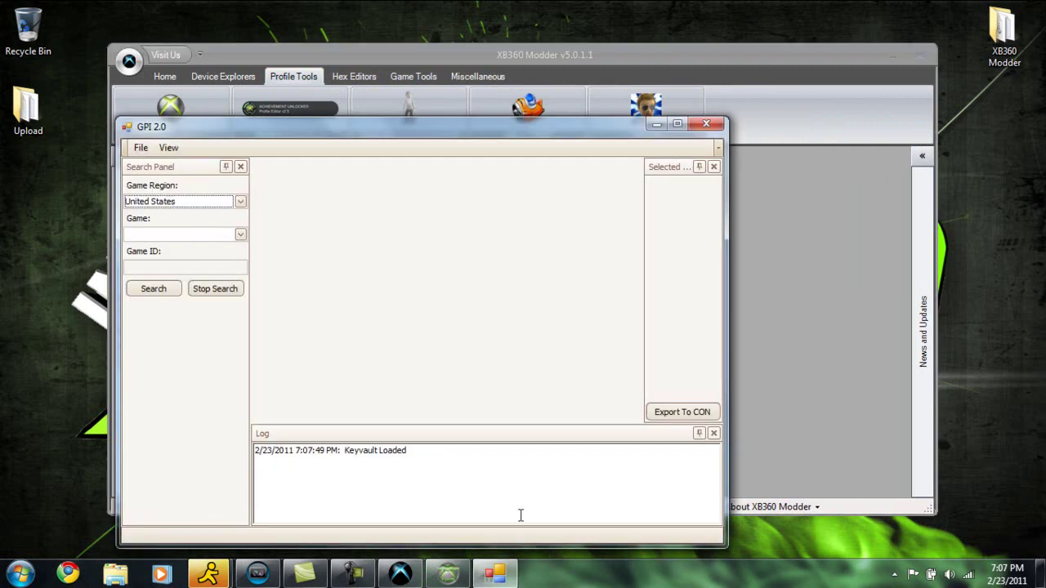
drag(371, 127, 518, 74)
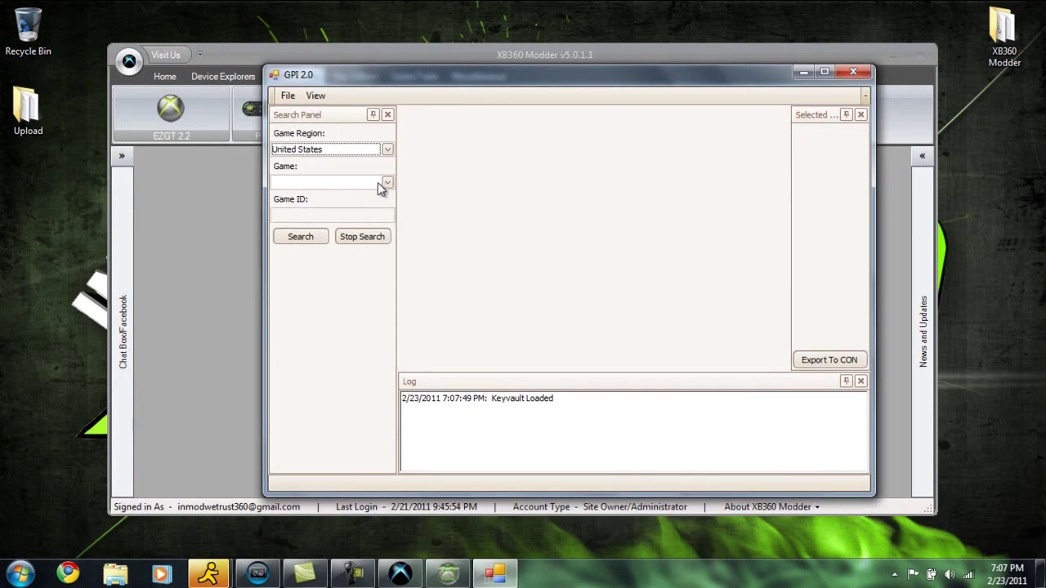
Choose Gears of War 2 as the game for the United States region
click(388, 183)
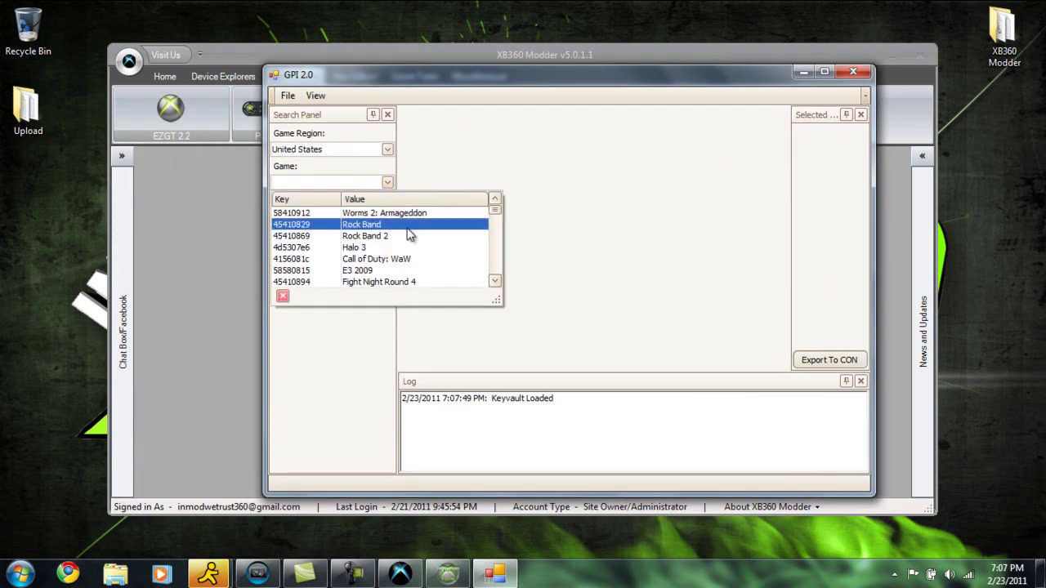
click(495, 282)
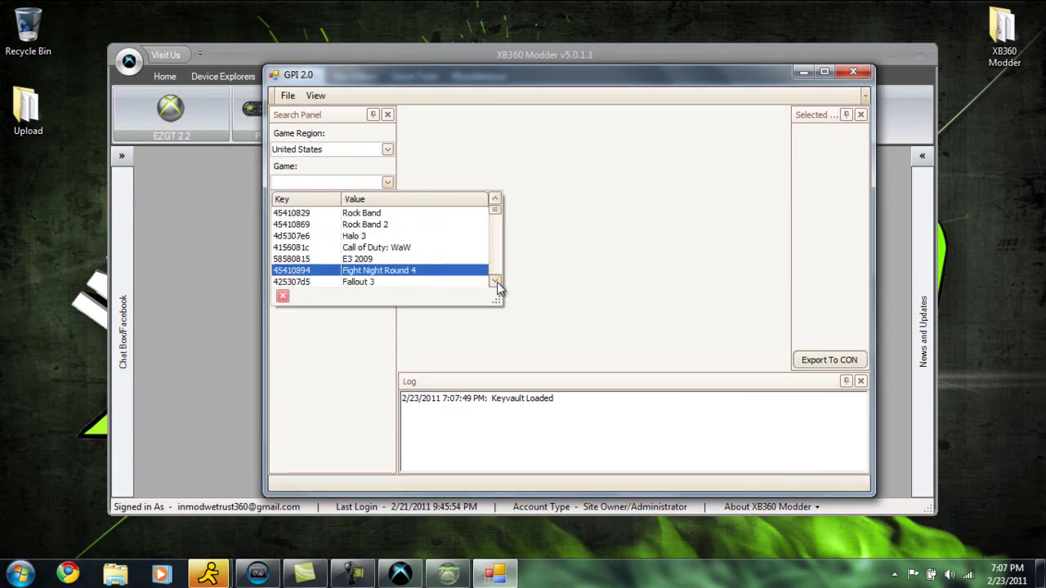
click(496, 282)
click(495, 281)
click(495, 281)
click(496, 281)
click(495, 281)
click(496, 281)
click(496, 281)
click(495, 281)
click(496, 281)
click(496, 281)
click(495, 281)
click(496, 281)
click(496, 282)
click(496, 282)
click(495, 281)
click(495, 281)
click(496, 282)
click(495, 281)
click(495, 281)
click(495, 281)
click(495, 281)
click(495, 282)
click(495, 200)
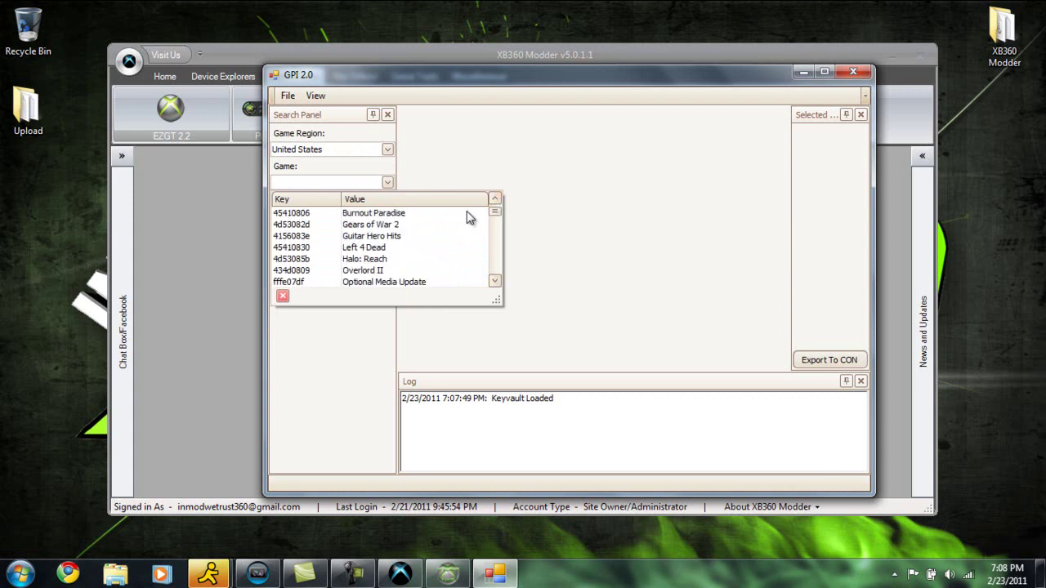
click(391, 225)
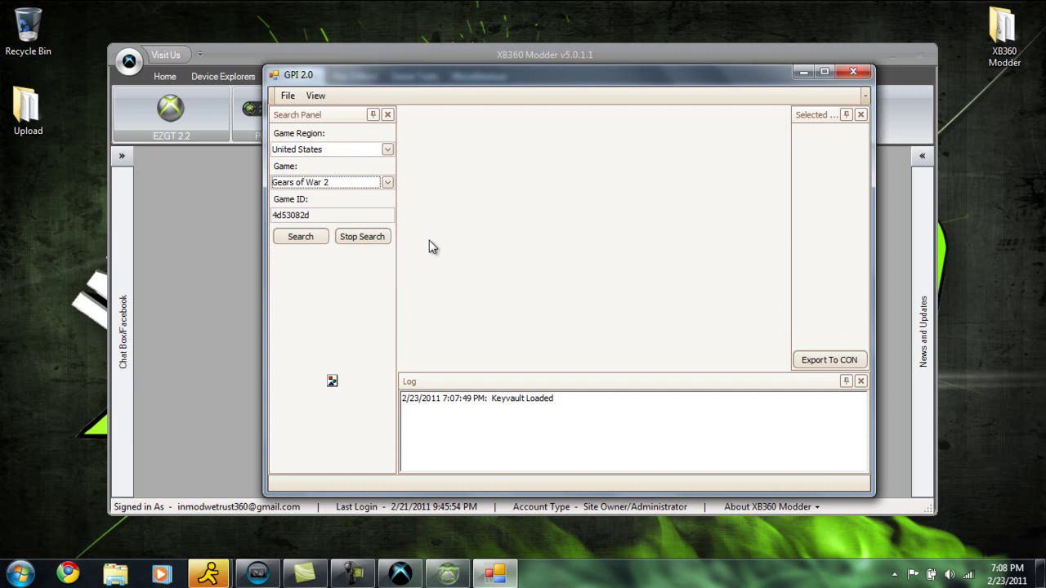
Keep Gears of War 2 selected, search for its gamer pictures and stop the search once the pictures have loaded
click(344, 185)
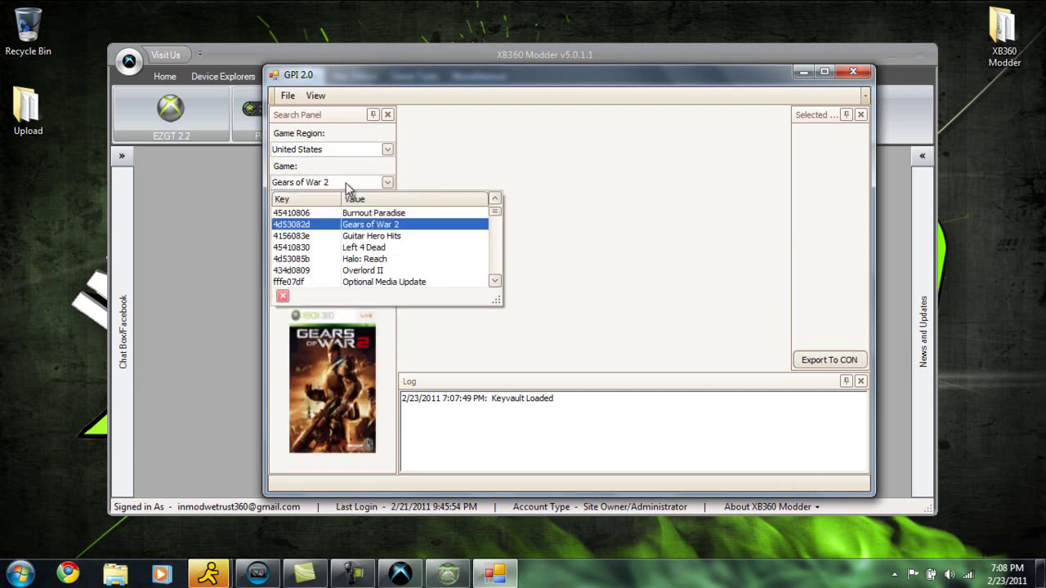
click(364, 213)
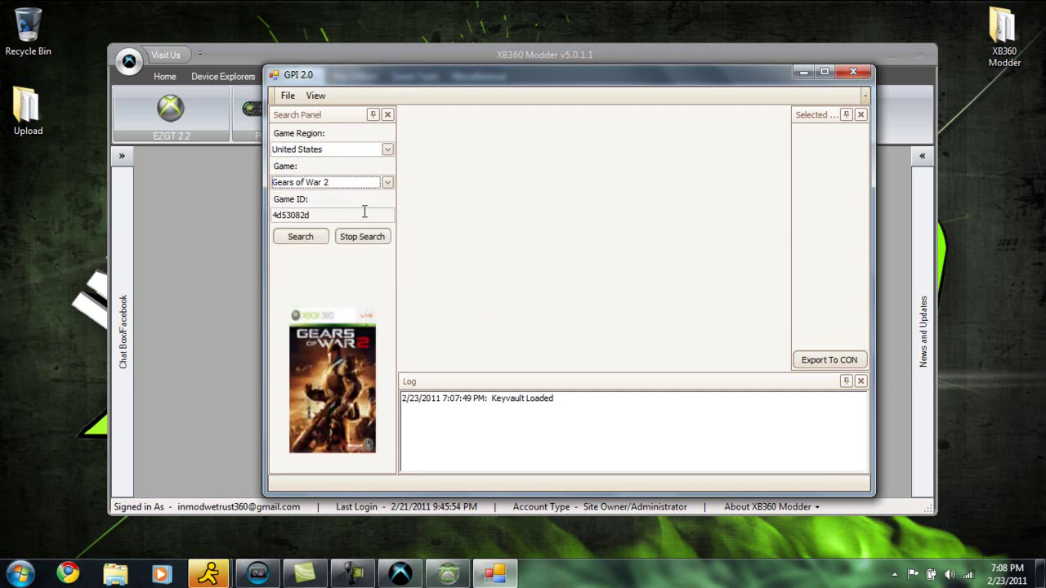
click(310, 241)
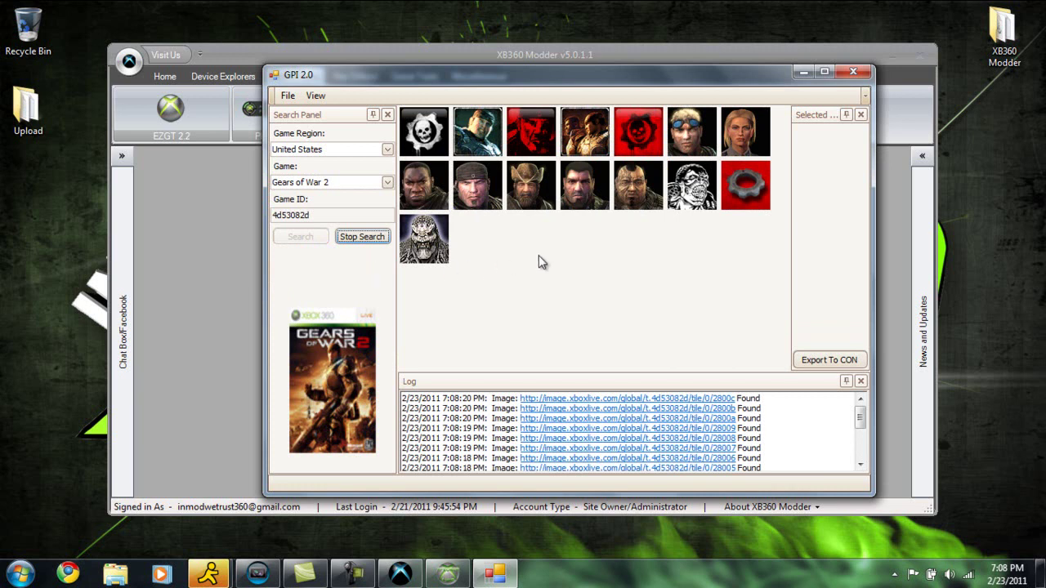
click(362, 236)
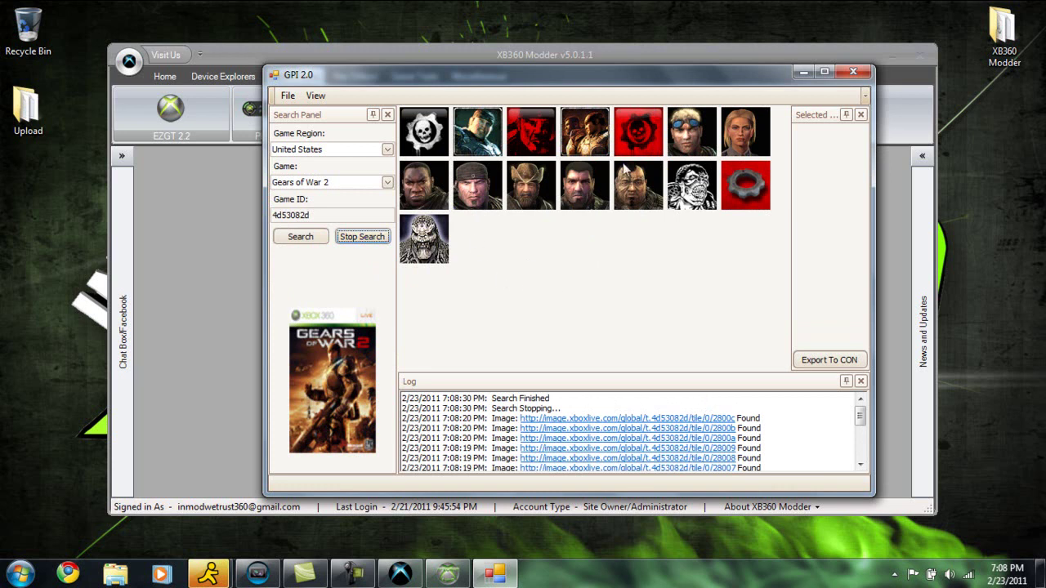
Add the teal soldier, red face, red skull, white skull and red gear pictures to the selected gamer pictures and widen that panel
click(481, 144)
click(478, 139)
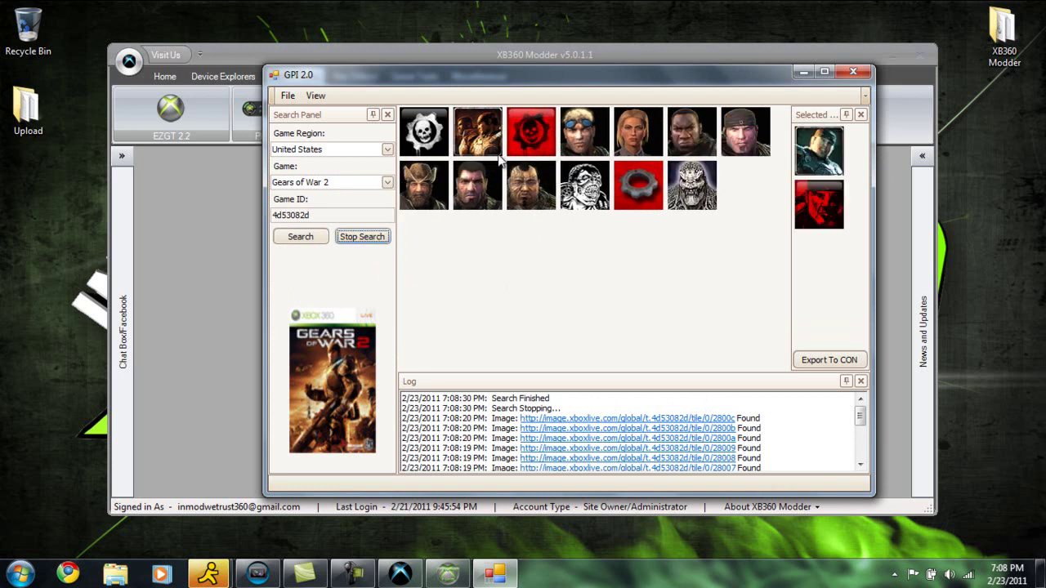
click(526, 141)
click(432, 147)
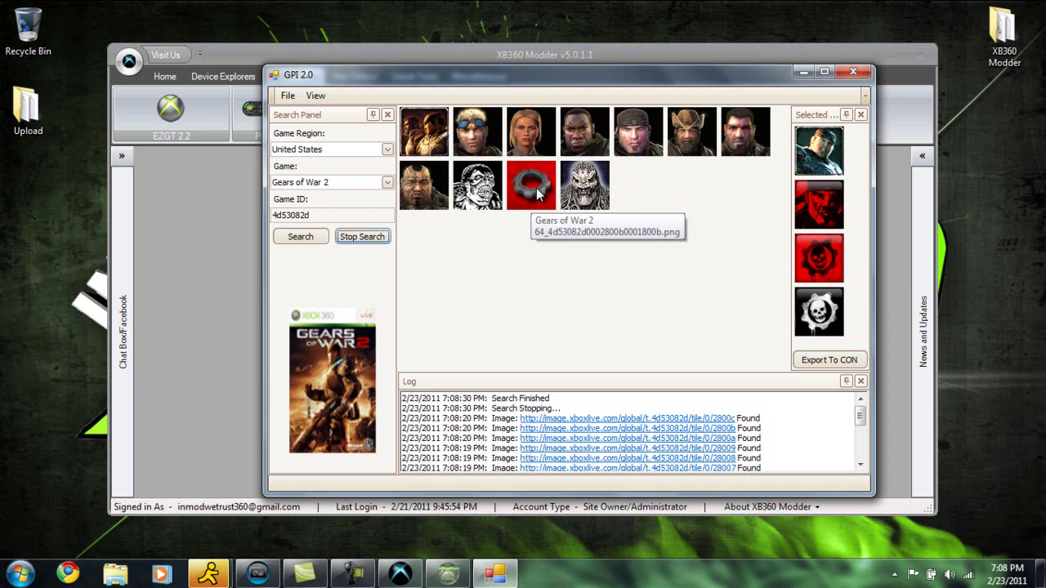
click(535, 190)
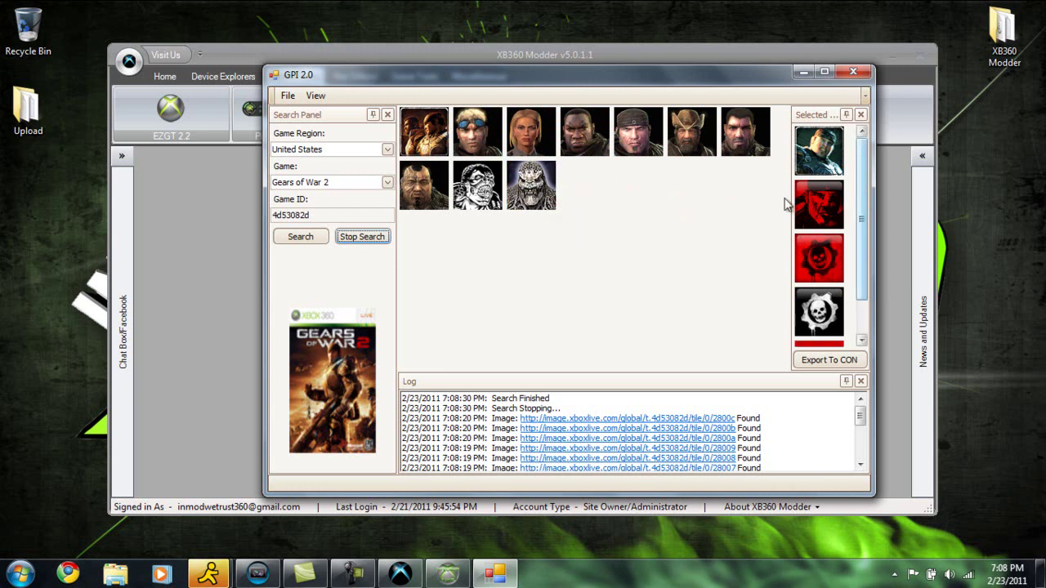
drag(763, 220, 736, 223)
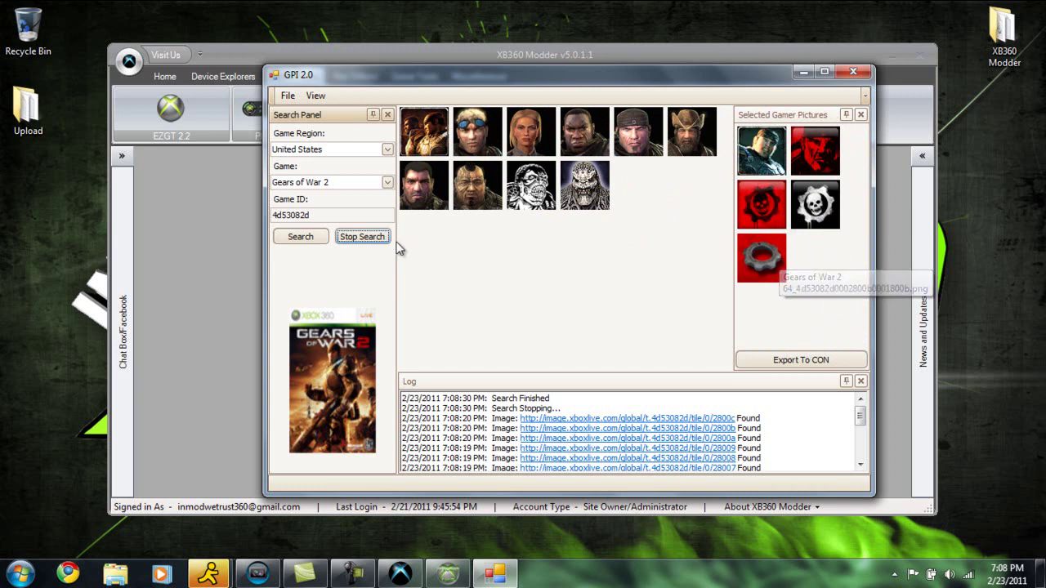
Export the selected gamer pictures as a CON file named 892734e1 on the desktop and close GPI 2.0
click(815, 364)
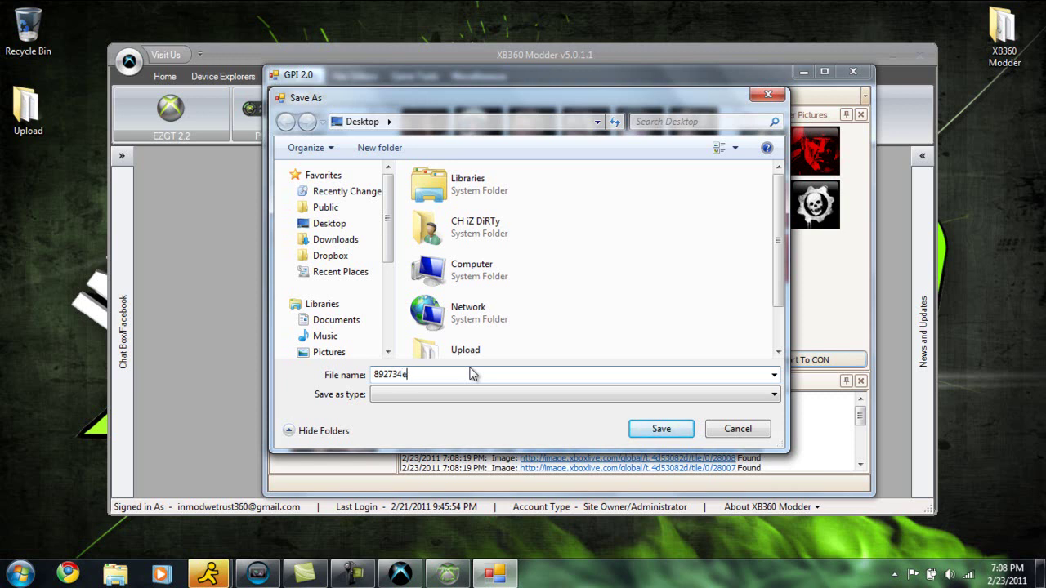
click(662, 429)
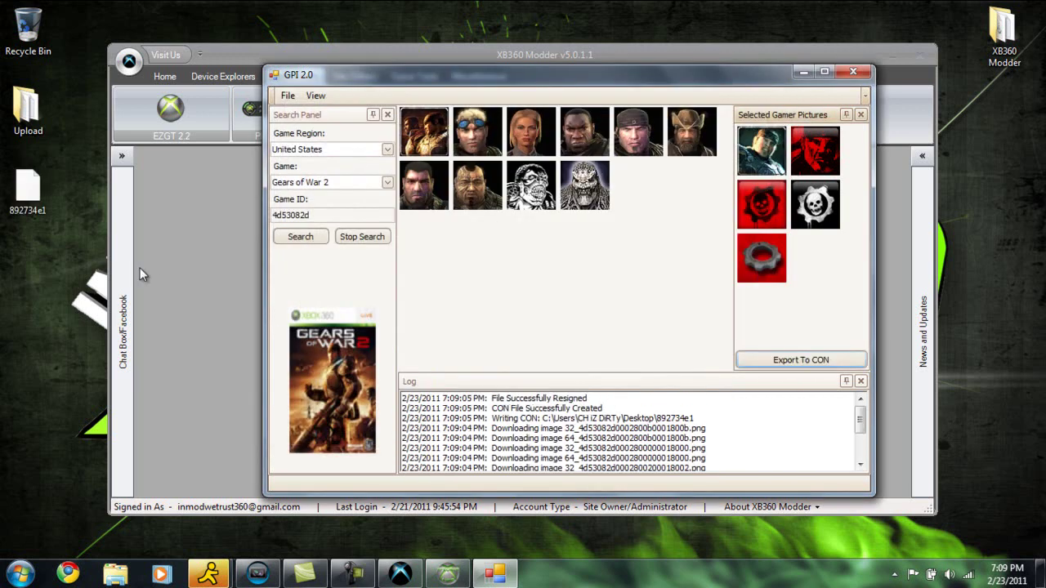
click(853, 74)
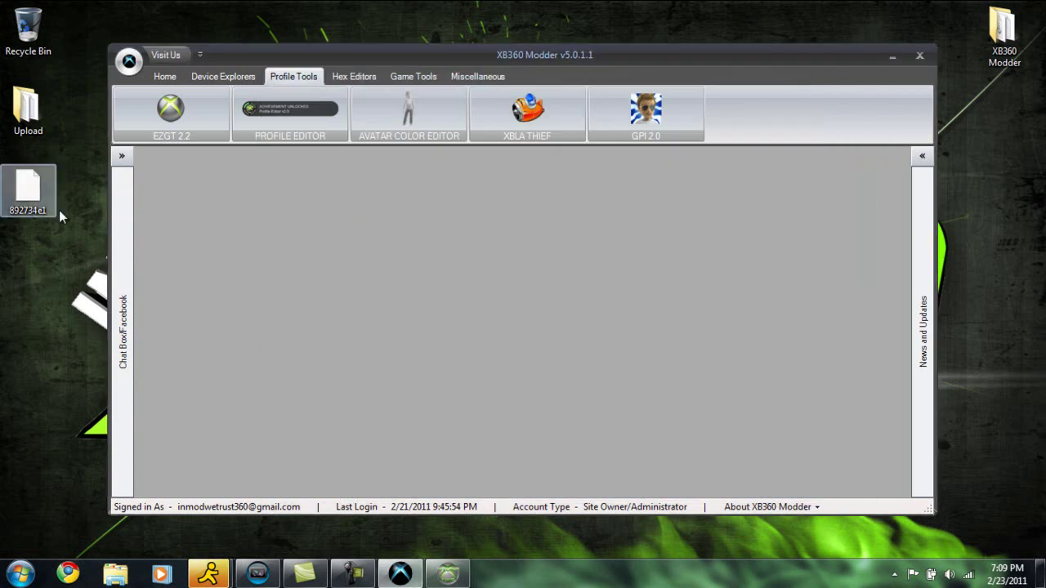
Restore the USB Xtaf window, copy the desktop file 892734e1 into the memory unit's 00020000 folder, and close USB Xtaf and XB360 Modder
click(49, 200)
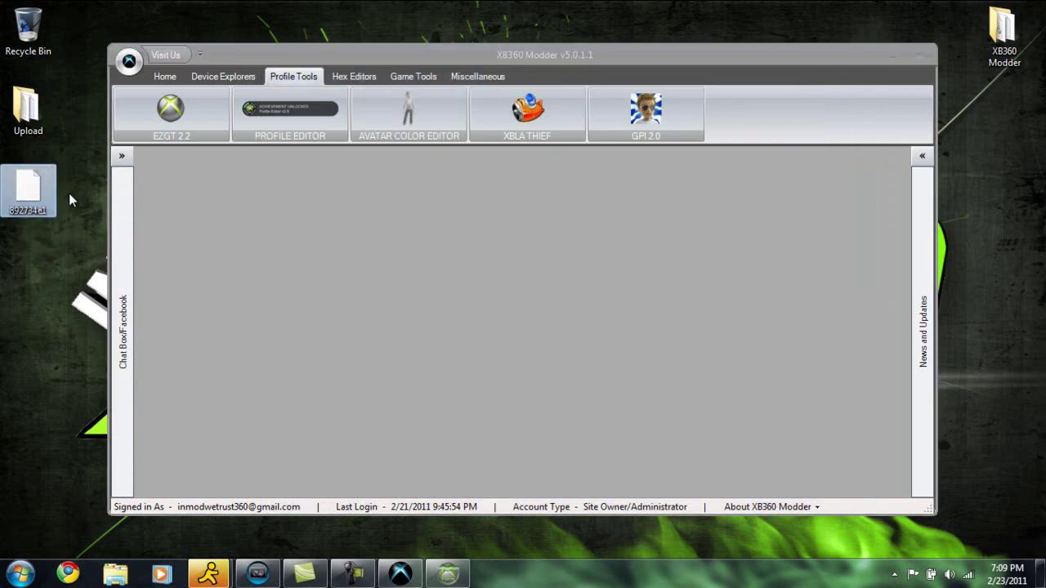
click(69, 242)
click(249, 138)
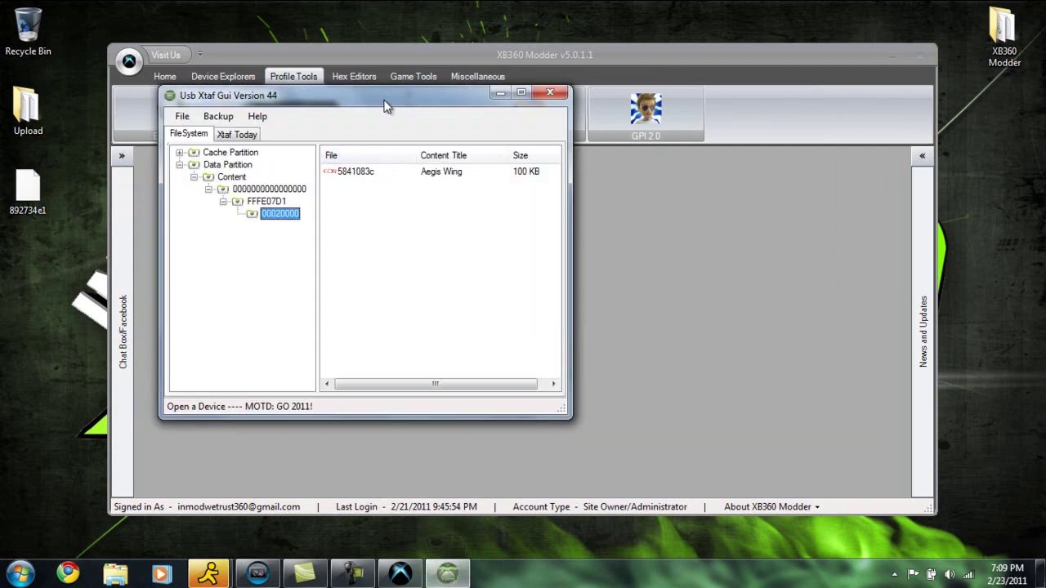
drag(389, 98, 439, 85)
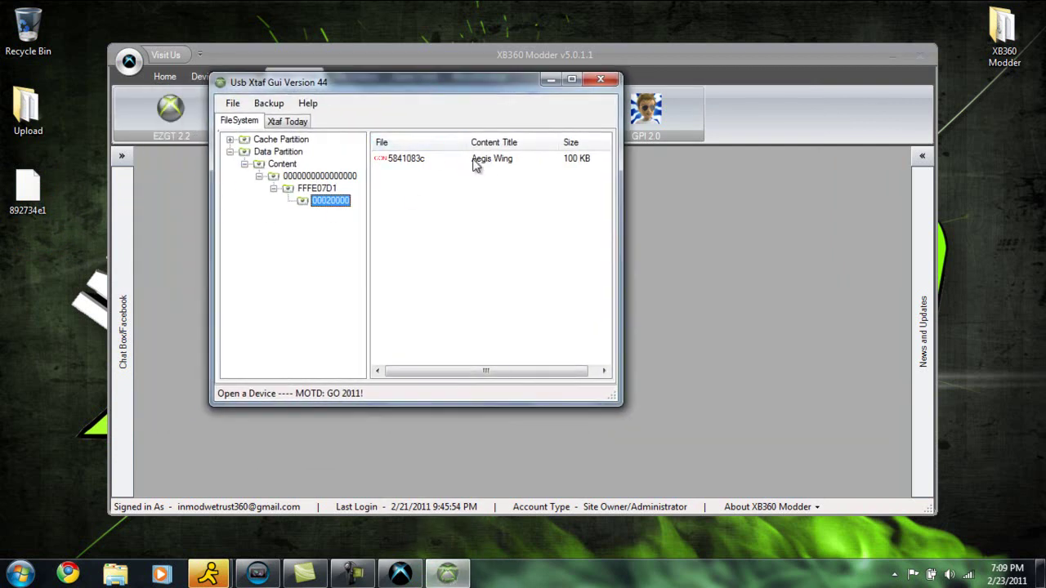
drag(28, 190, 426, 206)
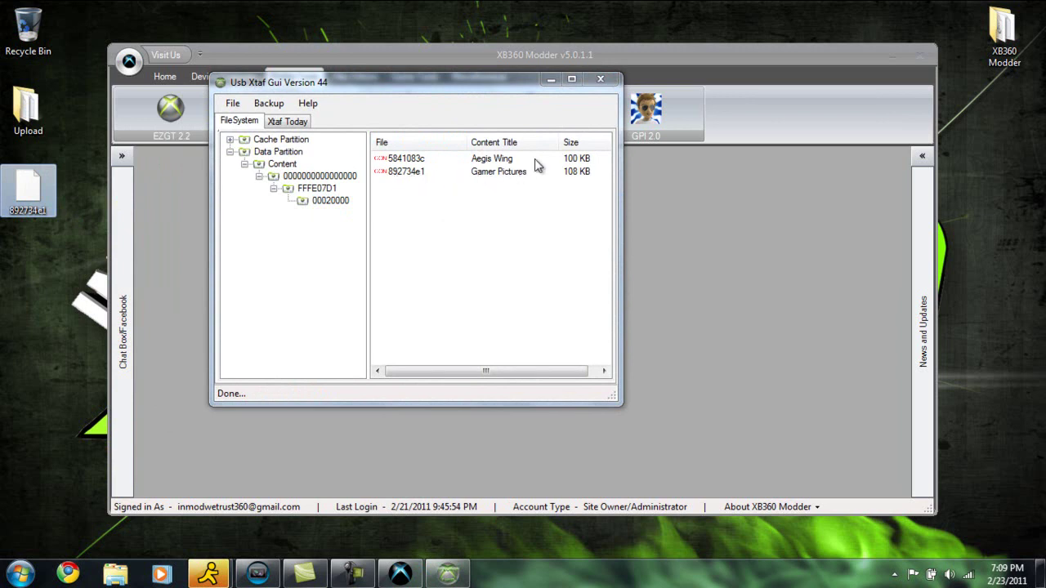
click(600, 80)
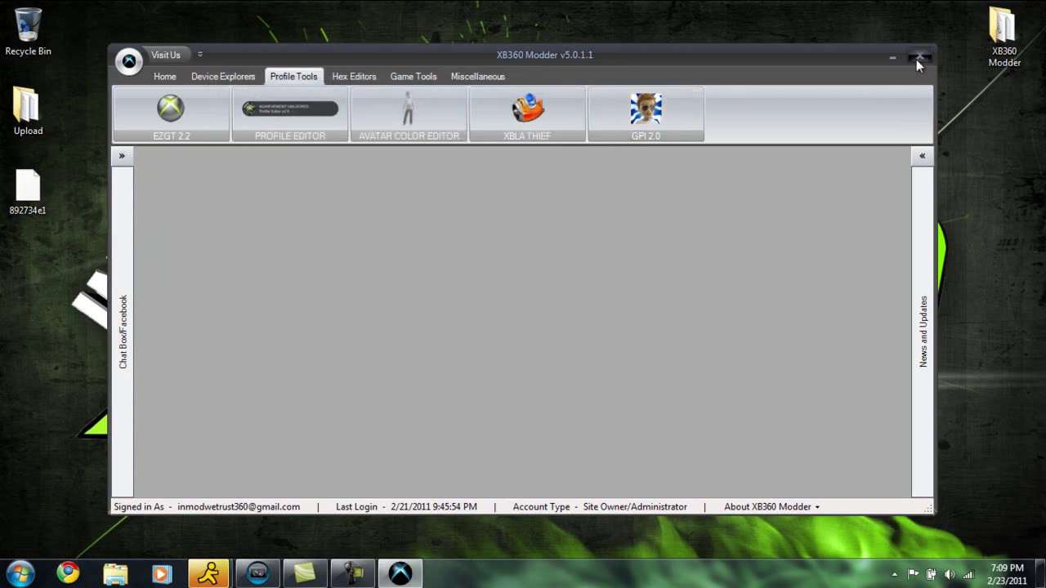
click(917, 57)
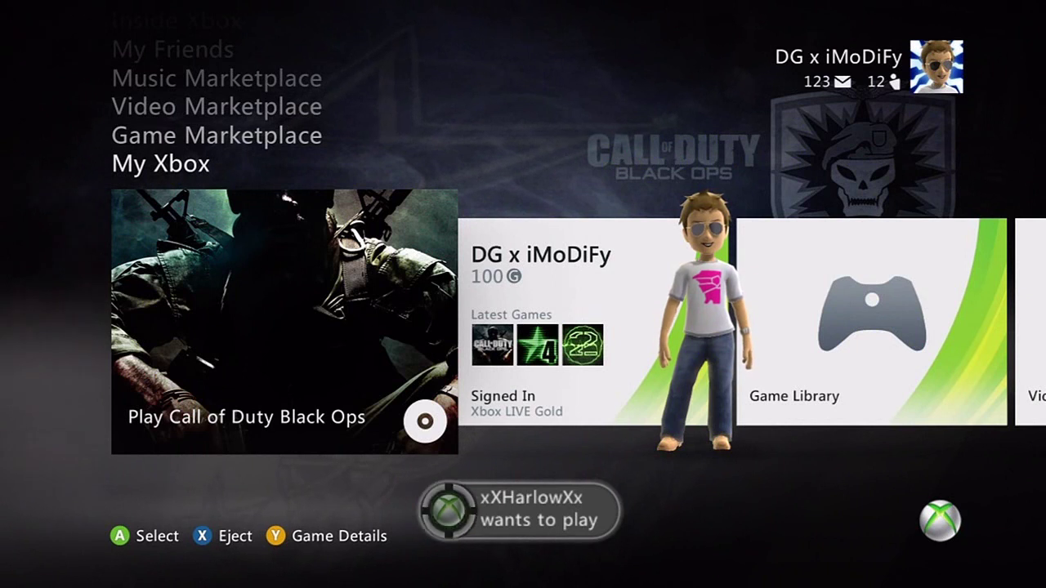
On the Xbox 360 dashboard, open the Storage Devices list through System Settings in My Xbox
key(Right)
key(Right)
key(Right)
key(Right)
key(Right)
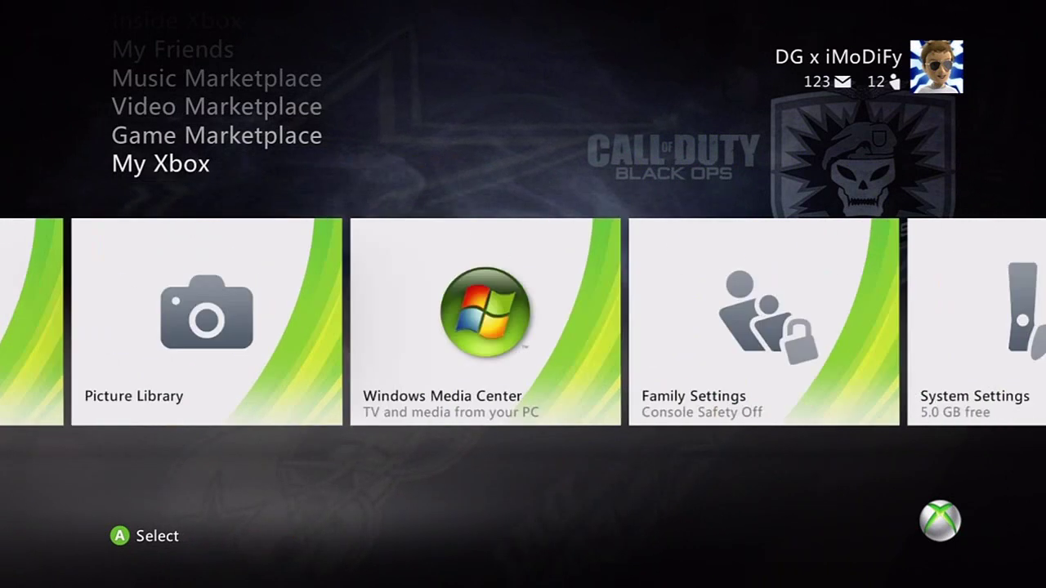
key(Right)
key(Right)
key(Return)
key(Down)
key(Down)
key(Return)
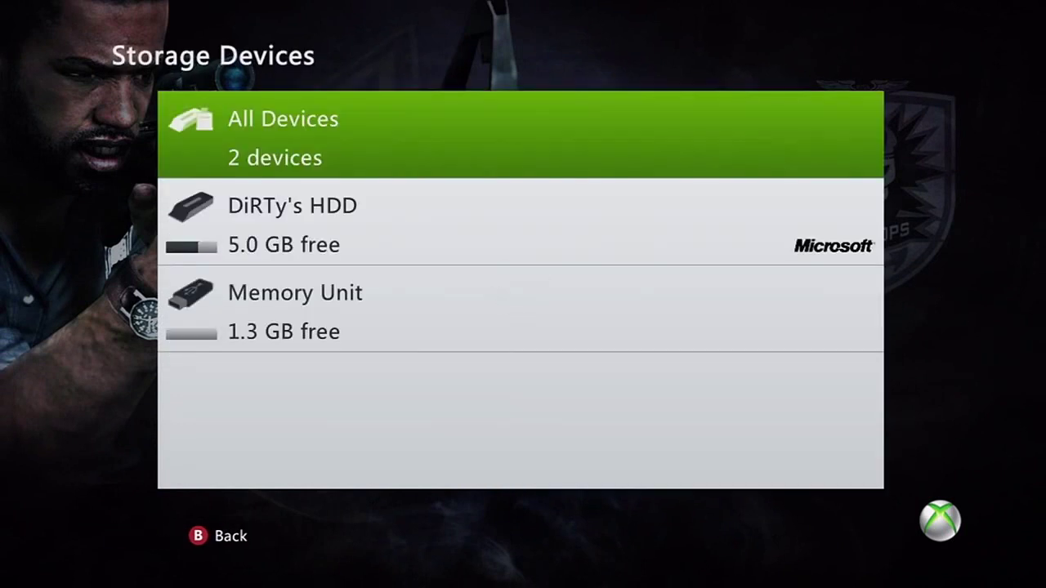
Open the Gamer Pictures category on the Memory Unit
key(Down)
key(Down)
key(Return)
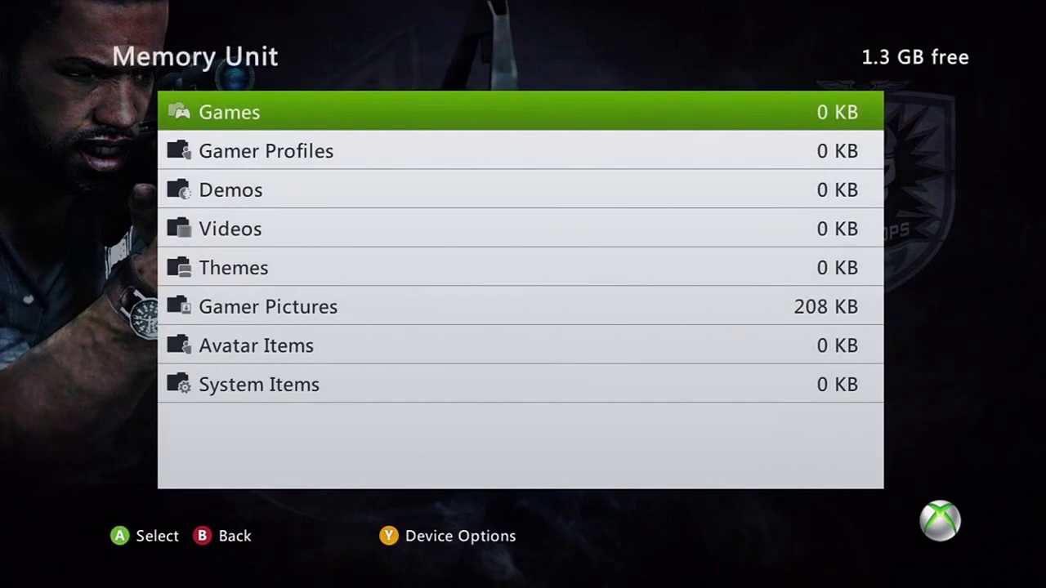
key(Down)
key(Down)
key(Down)
key(Down)
key(Down)
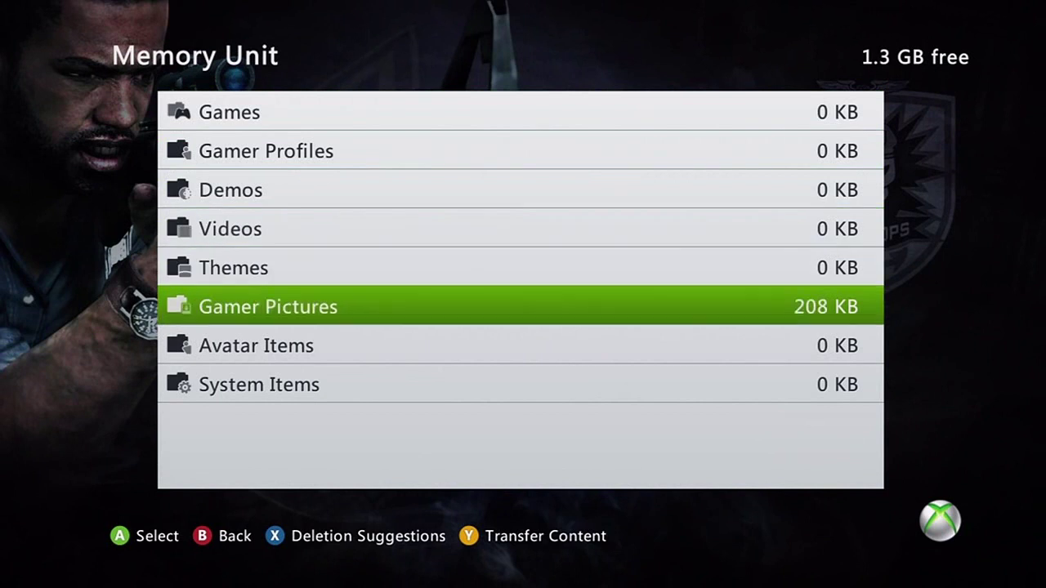
key(Return)
Move the Gamer Pictures pack from the Memory Unit to the console's hard drive
key(Down)
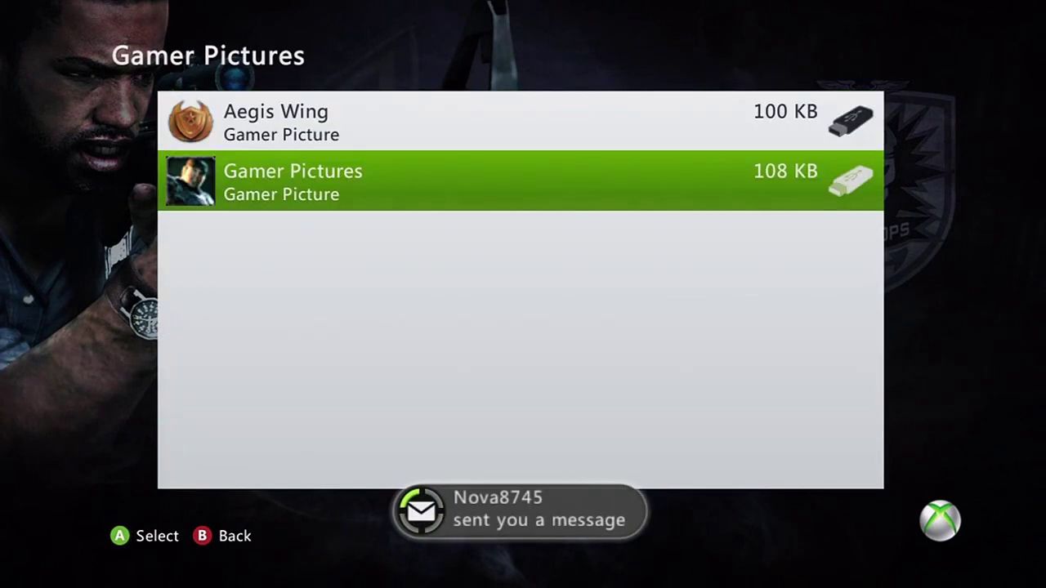
key(Up)
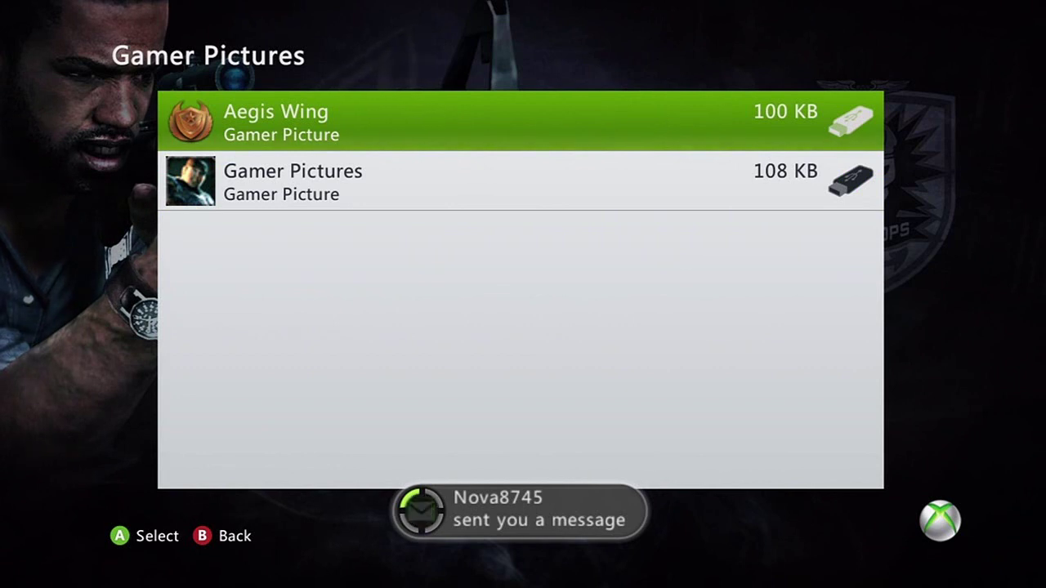
key(Down)
key(Return)
key(Down)
key(Return)
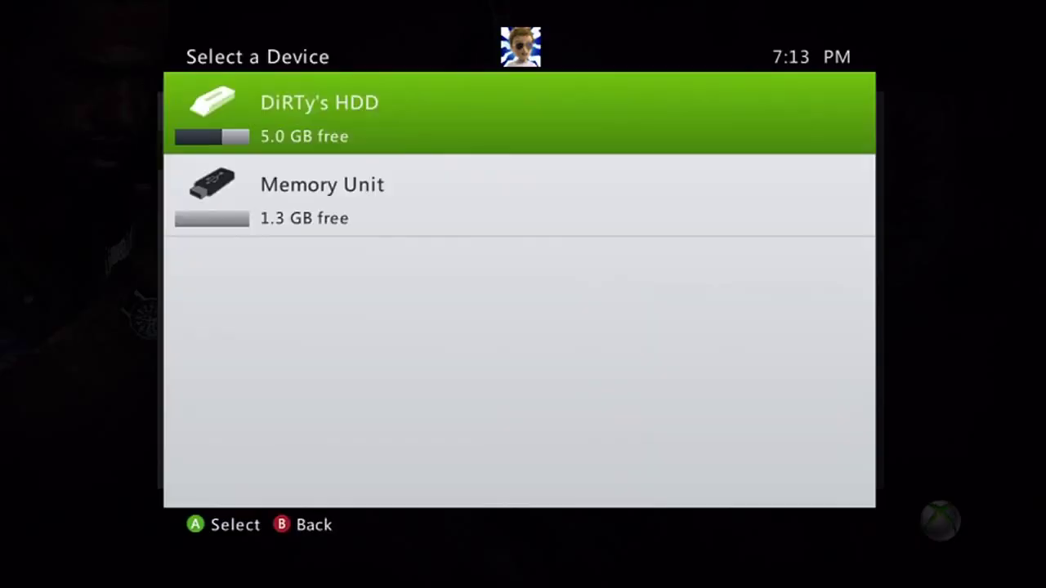
key(Return)
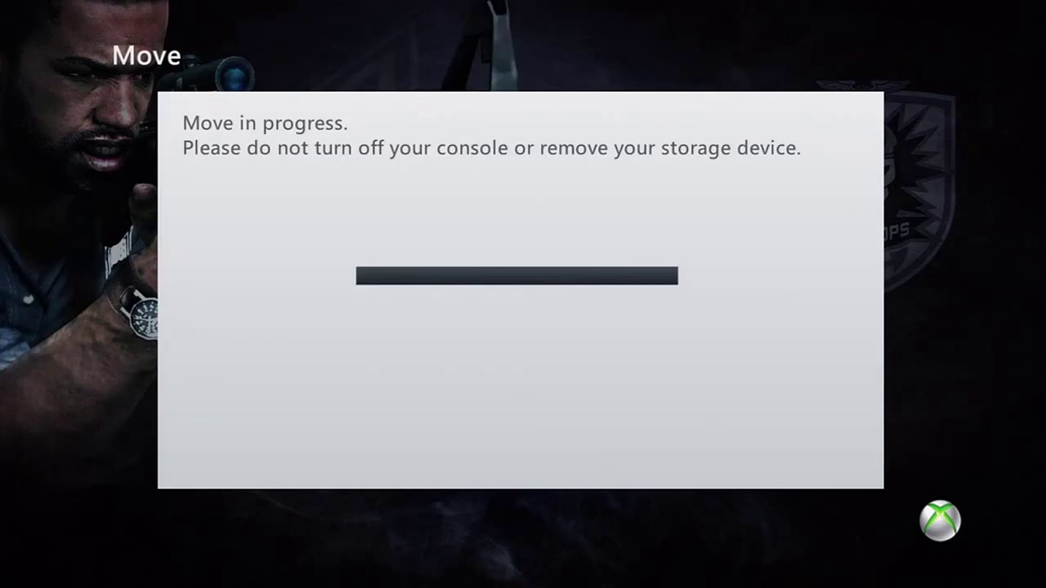
Move the Aegis Wing gamer picture pack from the Memory Unit to the console's hard drive
key(Return)
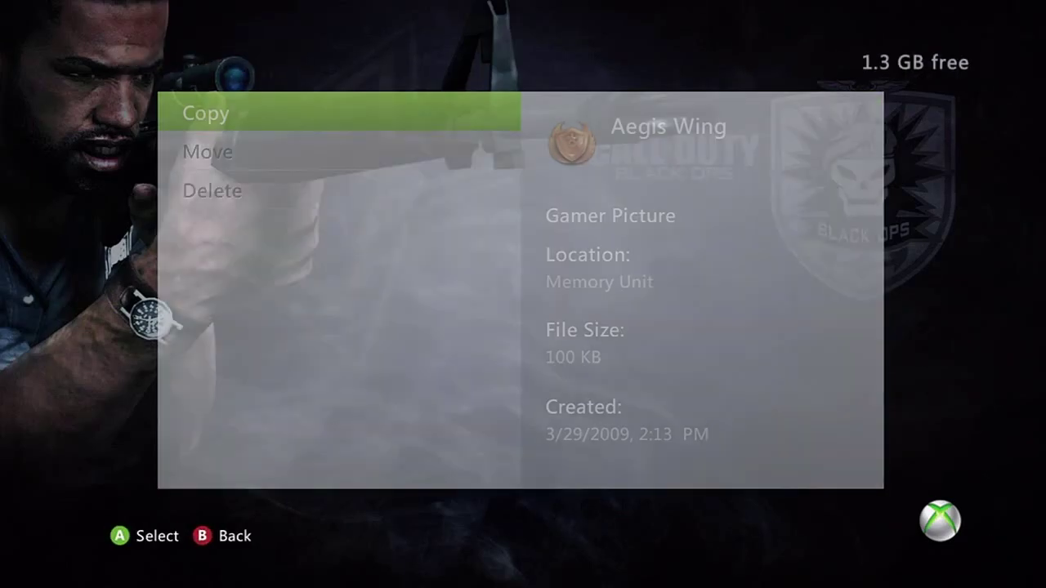
key(Down)
key(Return)
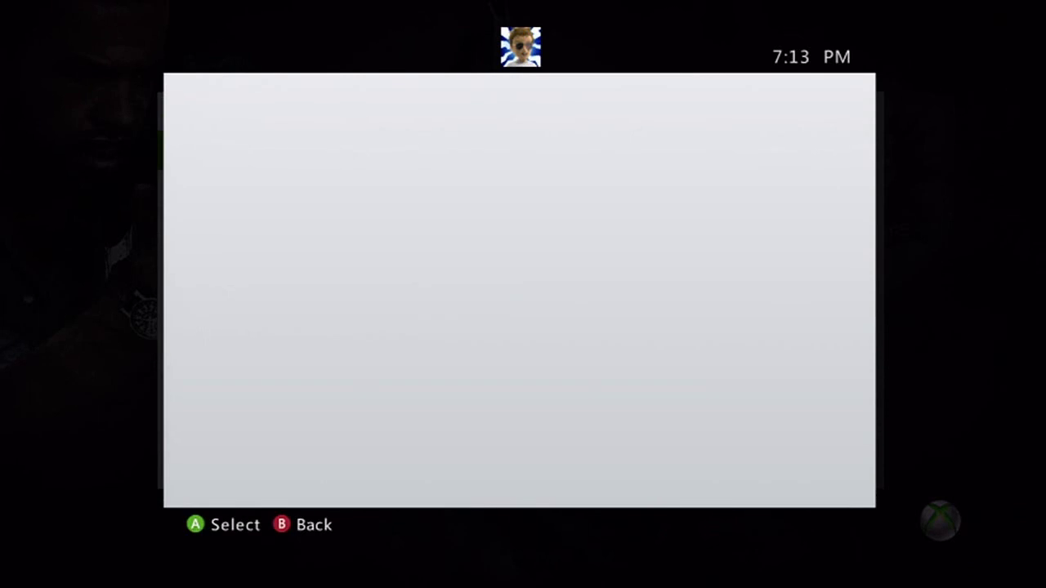
key(Return)
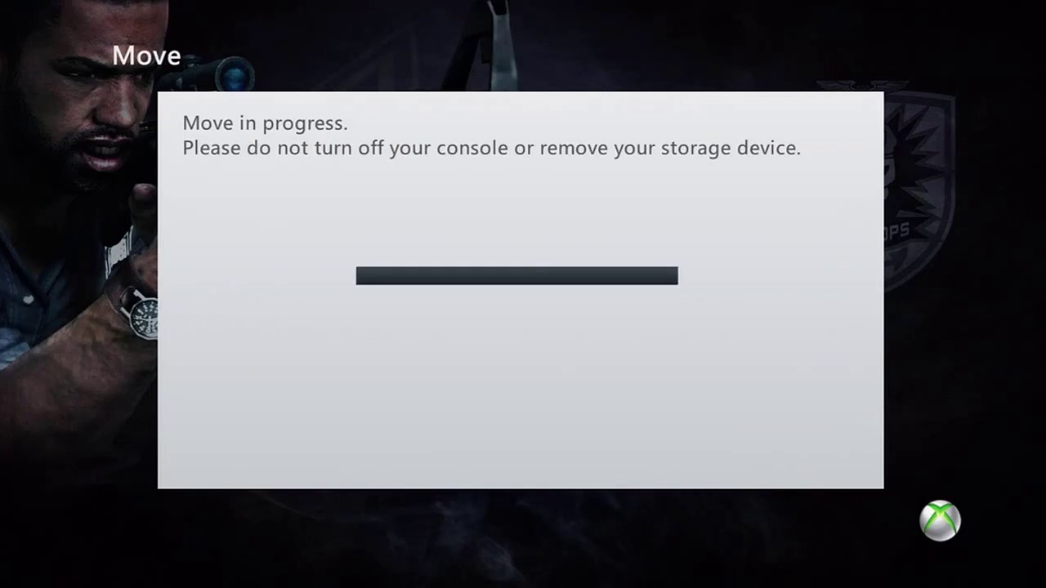
Leave the Memory Unit's Gamer Pictures category and exit System Settings, returning to My Xbox on the dashboard
key(Escape)
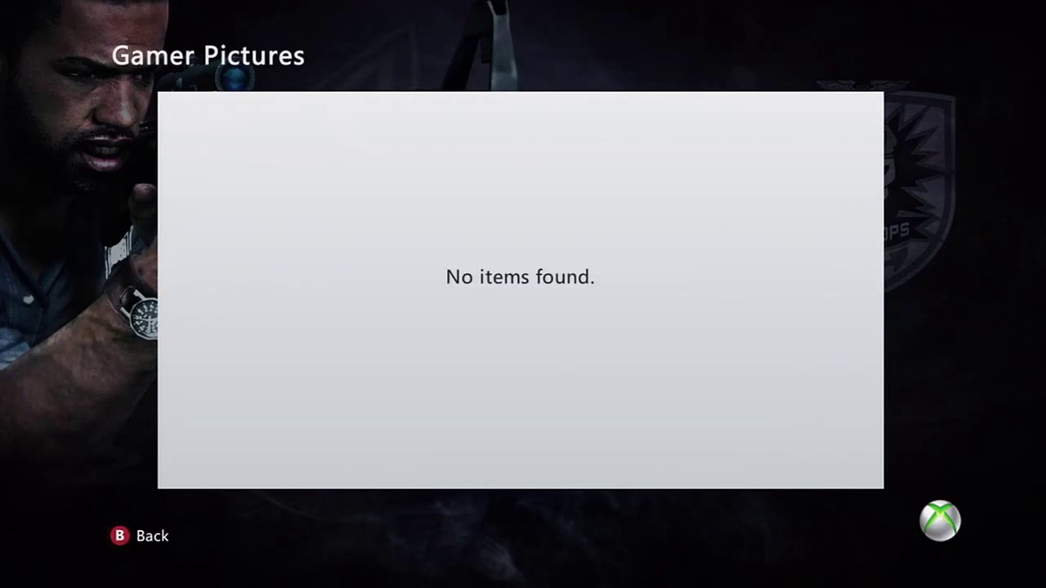
key(Up)
key(Up)
key(Up)
key(Up)
key(Up)
key(Return)
key(Escape)
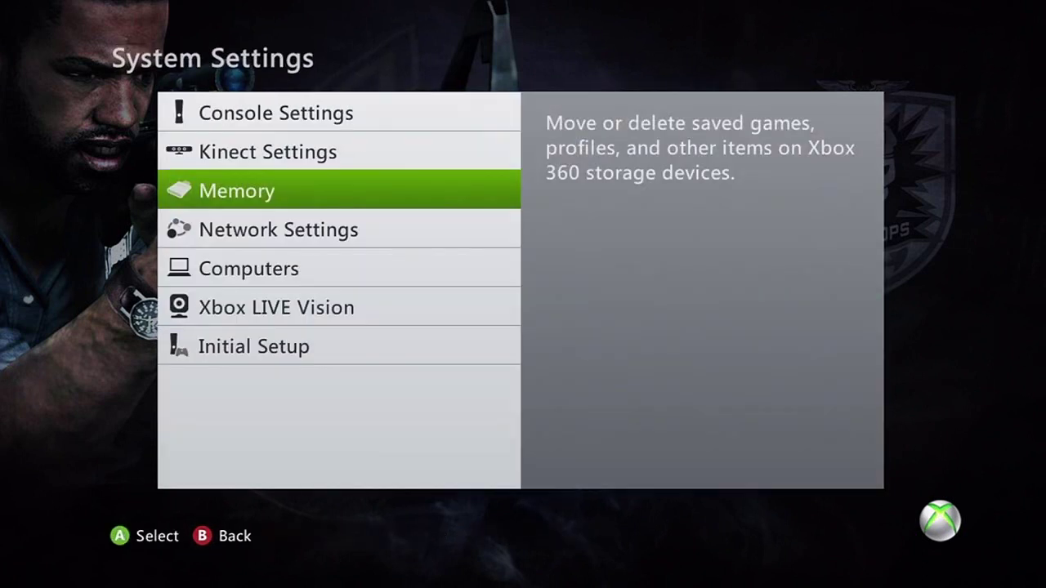
key(Escape)
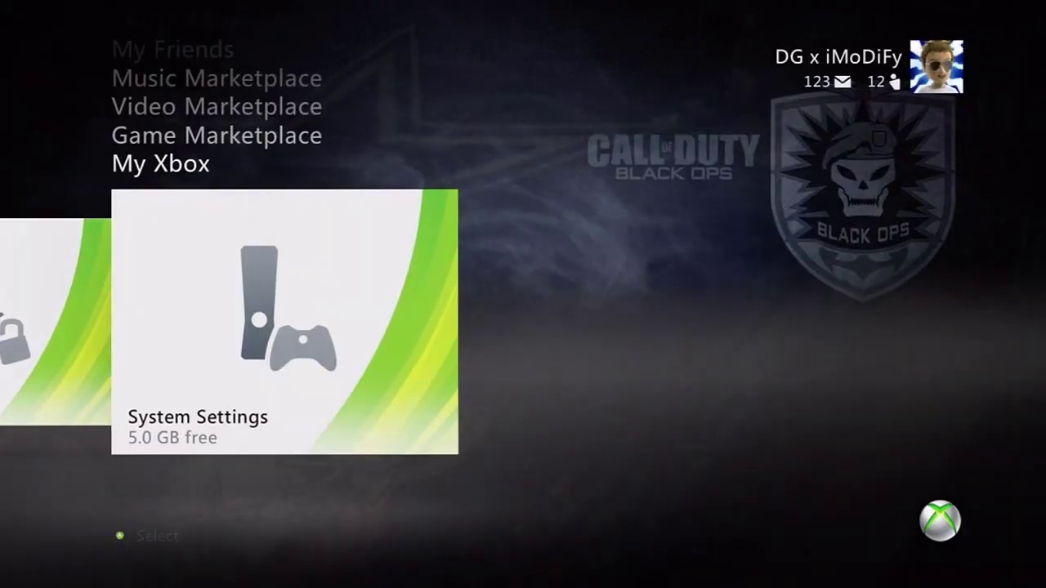
Bring up the Xbox Guide and open the signed-in profile for editing through its settings
key(Right)
key(super)
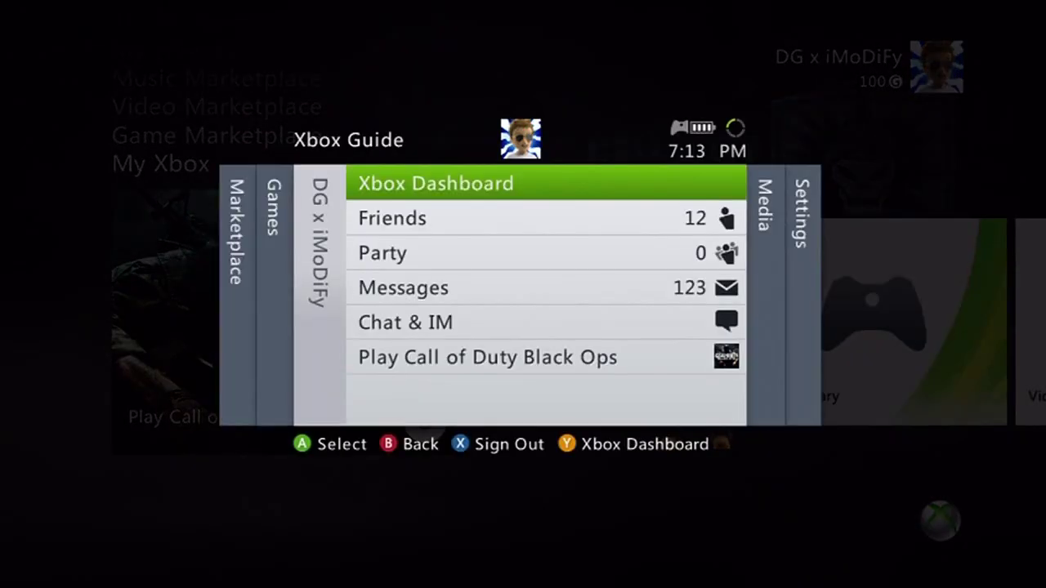
key(Right)
key(Right)
key(Return)
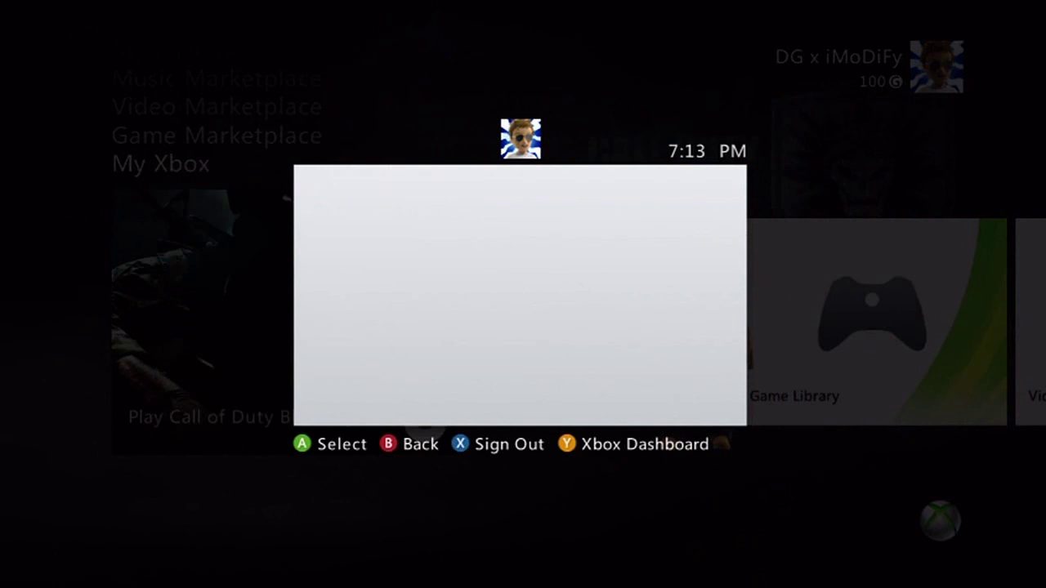
key(Down)
key(Return)
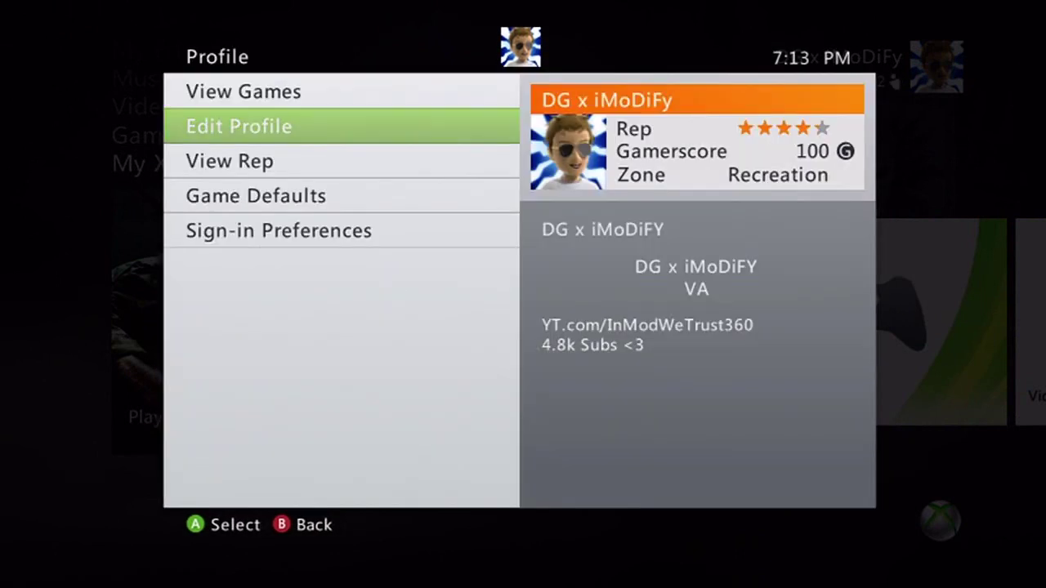
Open the Change Gamer Picture selection from the profile's Gamer Picture options
key(Down)
key(Return)
key(Down)
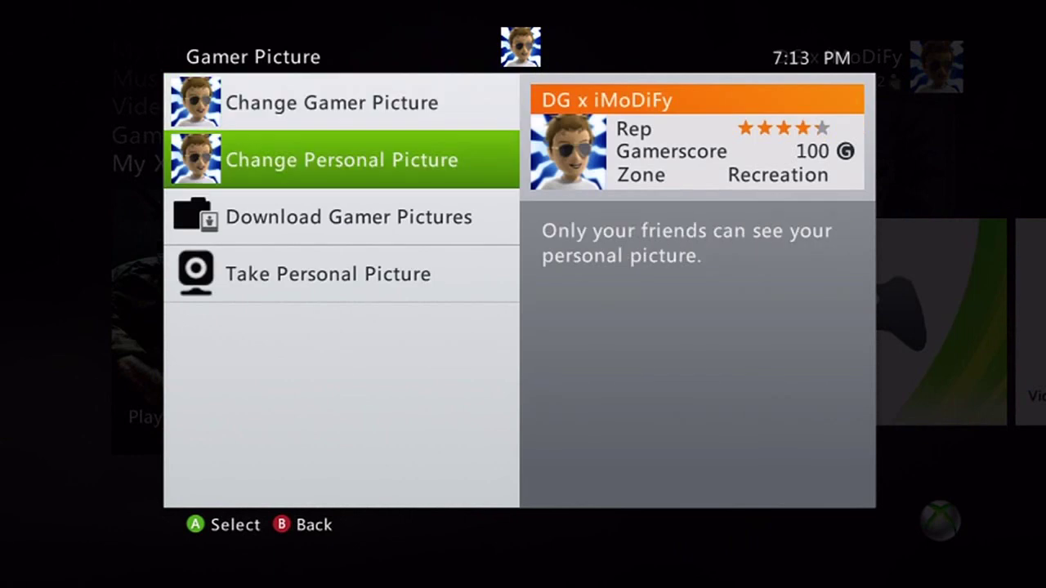
key(Up)
key(Return)
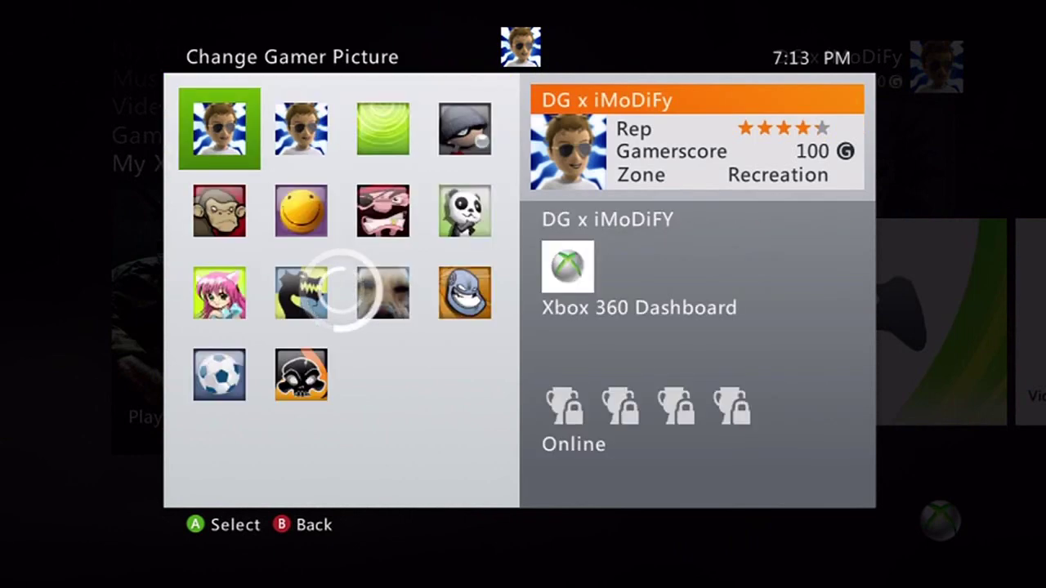